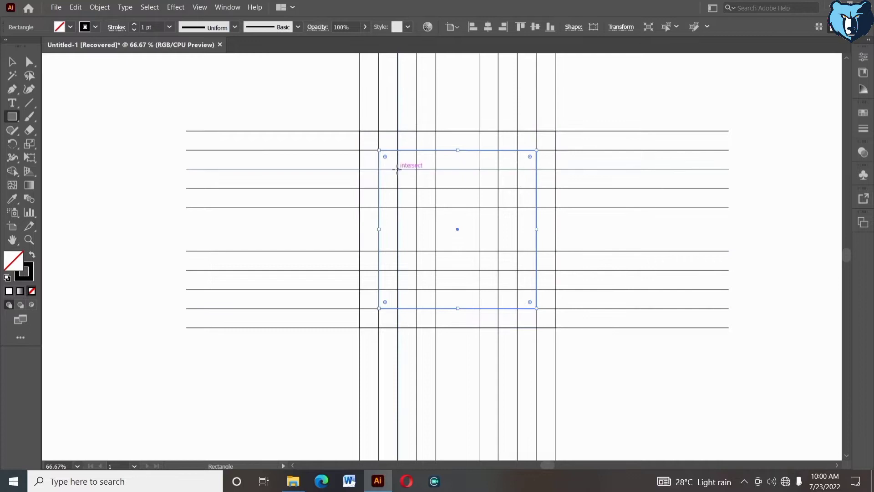
# Step: Draw three smaller nested squares on the grid intersections, one grid space further in each time, ending with the central cell
pyautogui.moveTo(398, 172); pyautogui.dragTo(518, 288)
pyautogui.moveTo(417, 188); pyautogui.dragTo(498, 270)
pyautogui.moveTo(435, 207); pyautogui.dragTo(479, 250)
# Step: Delete the horizontal and vertical grid lines, keeping only the five nested squares
pyautogui.click(12, 62)
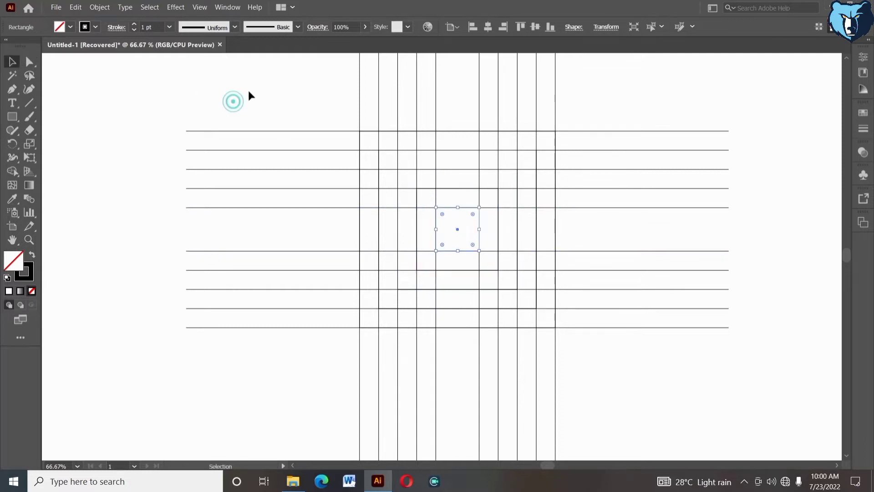
pyautogui.moveTo(248, 88); pyautogui.dragTo(610, 376)
pyautogui.press('Delete')
pyautogui.press('Delete')
# Step: Round the corners of all five nested squares fully so that they become concentric circles
pyautogui.moveTo(352, 127); pyautogui.dragTo(433, 202)
pyautogui.click(381, 158)
pyautogui.click(400, 170)
pyautogui.click(416, 188)
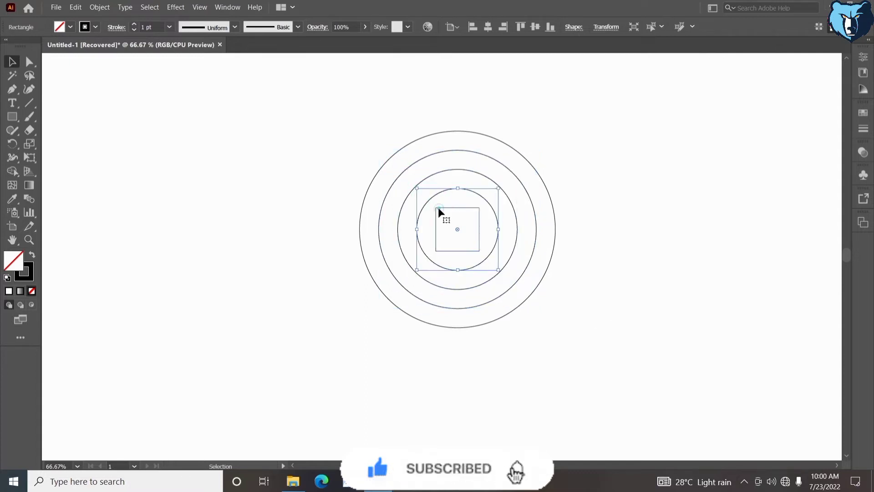
pyautogui.click(436, 215)
pyautogui.moveTo(471, 243); pyautogui.dragTo(599, 308)
pyautogui.click(328, 165)
# Step: Select all five circles and align their centers horizontally and vertically
pyautogui.moveTo(312, 137); pyautogui.dragTo(583, 351)
pyautogui.click(487, 27)
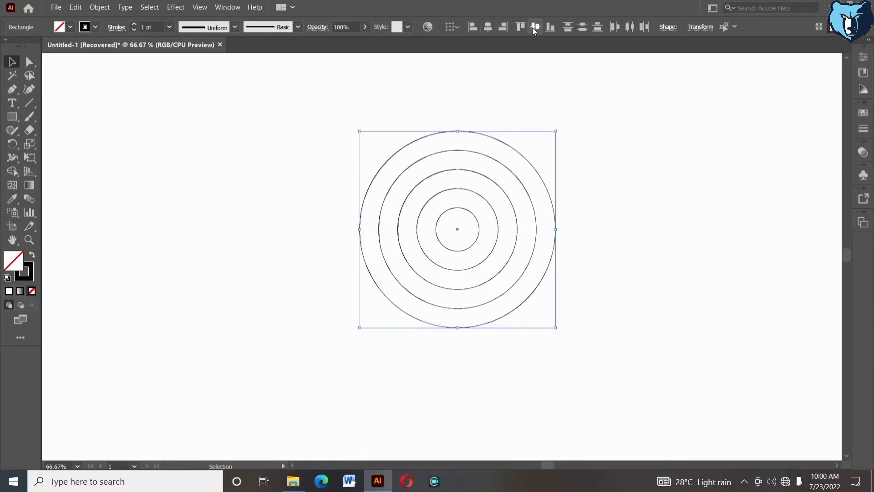
pyautogui.moveTo(463, 182); pyautogui.dragTo(410, 140)
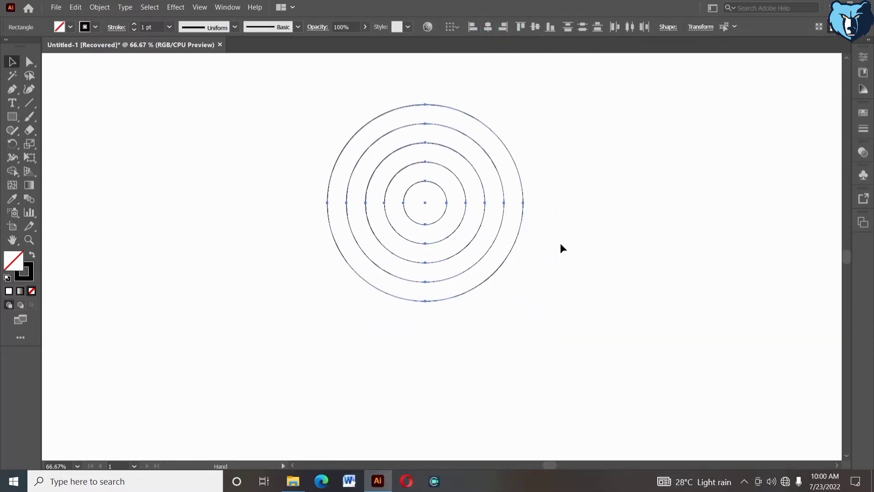
pyautogui.click(581, 258)
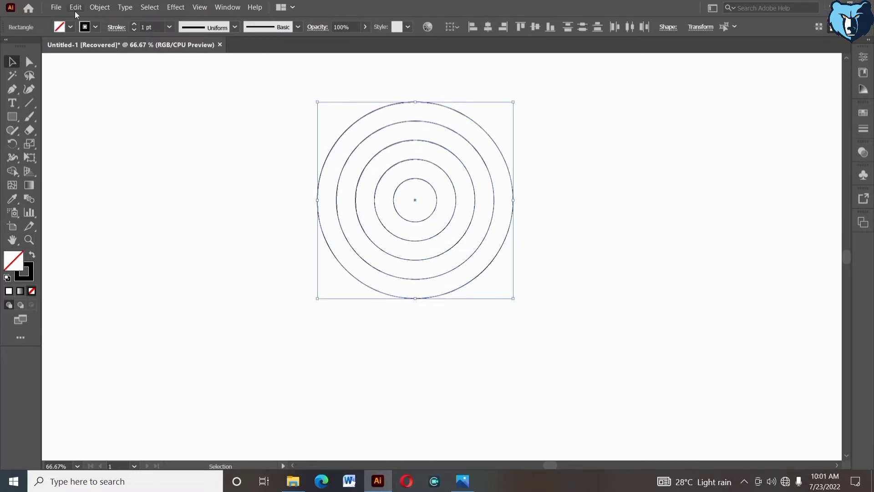
# Step: Duplicate the circle set straight down until its outer circle touches the bottom of the original's second-smallest circle
pyautogui.click(75, 9)
pyautogui.click(89, 53)
pyautogui.click(75, 9)
pyautogui.click(93, 100)
pyautogui.moveTo(416, 202); pyautogui.dragTo(425, 320)
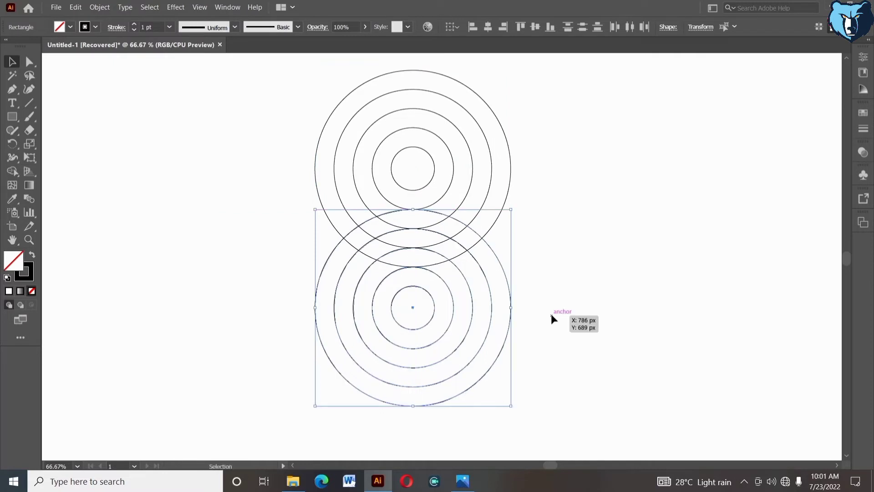
pyautogui.click(551, 313)
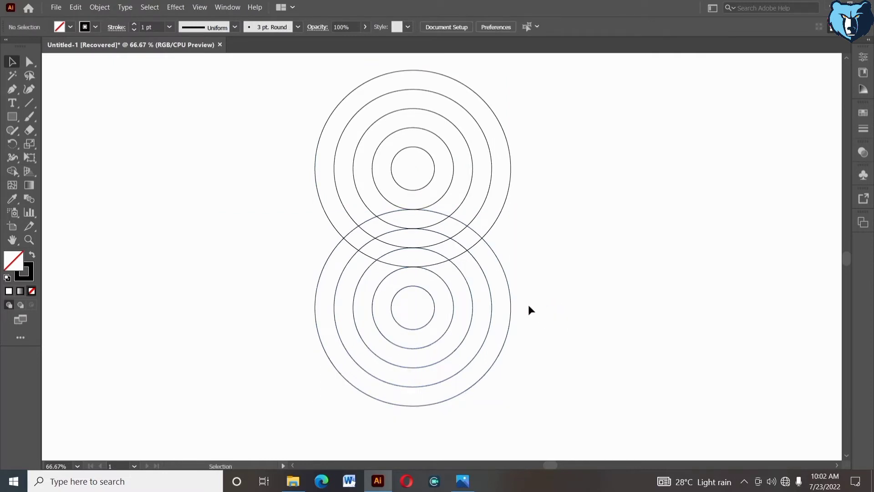
# Step: Draw a vertical line taller than both circle sets and center it horizontally on the upper set's smallest circle
pyautogui.press('space')
pyautogui.moveTo(569, 263); pyautogui.dragTo(561, 266)
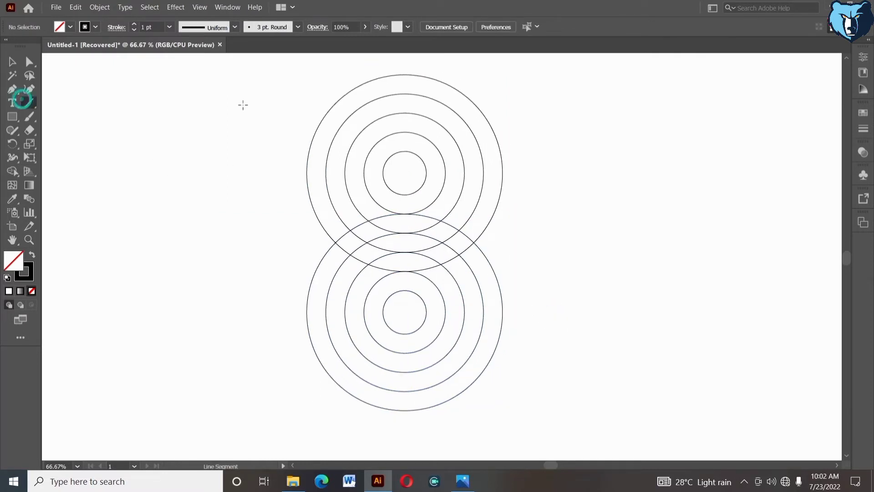
pyautogui.moveTo(261, 58); pyautogui.dragTo(247, 427)
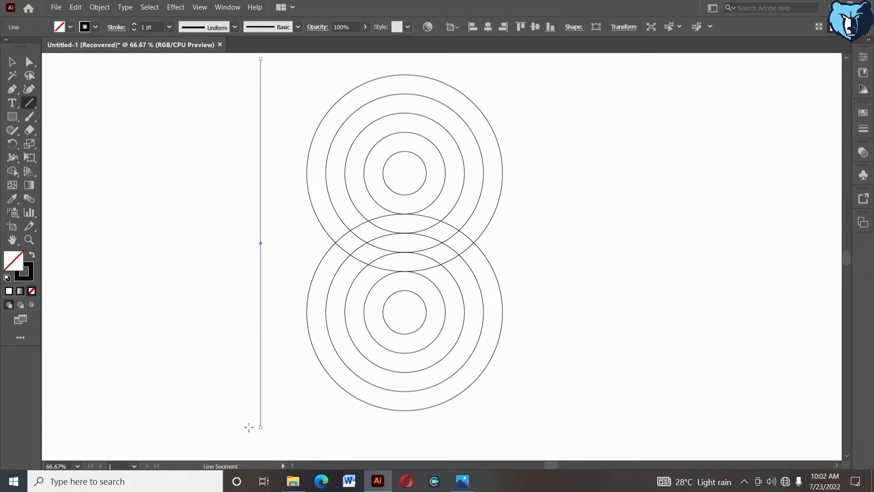
pyautogui.click(12, 63)
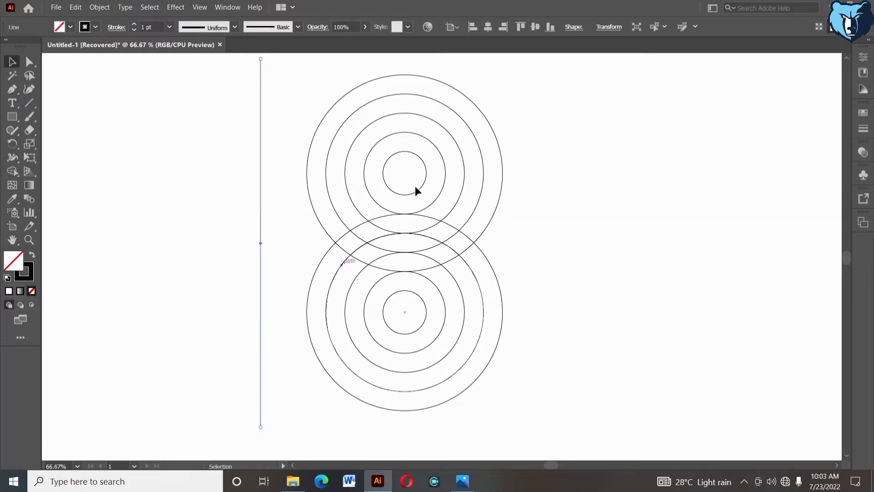
pyautogui.keyDown('shift'); pyautogui.click(412, 155); pyautogui.keyUp('shift')
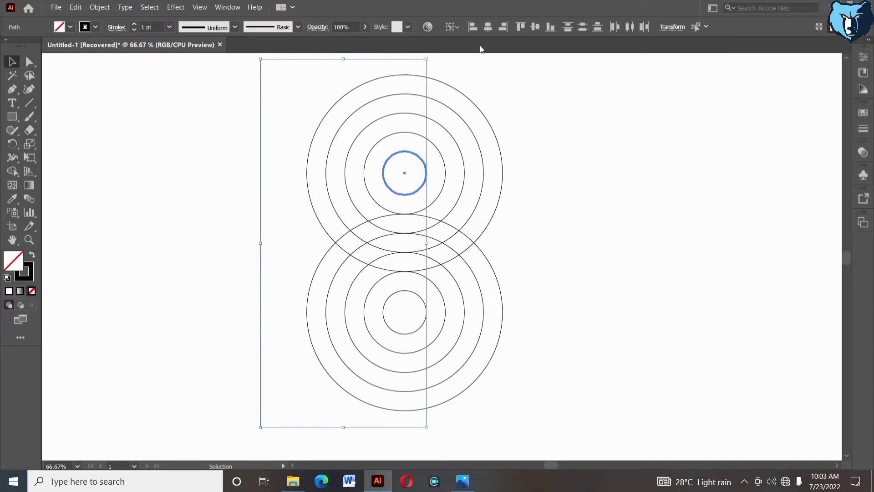
pyautogui.click(488, 27)
pyautogui.click(543, 146)
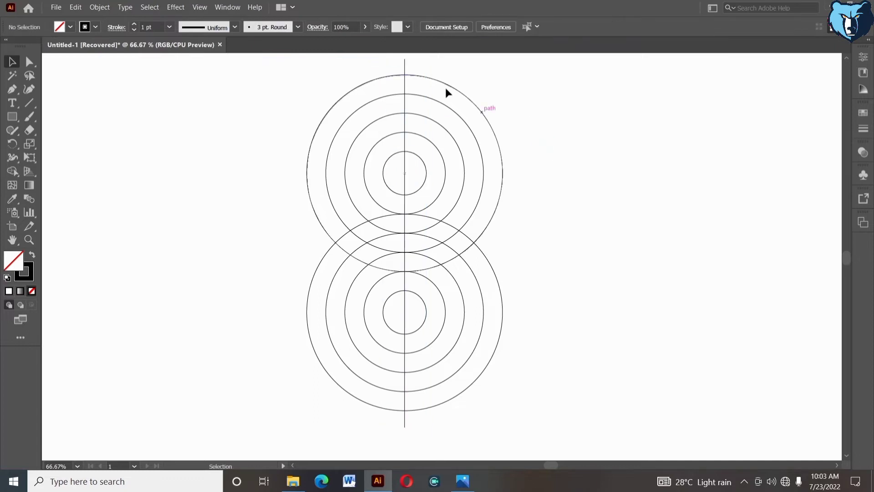
# Step: Duplicate the vertical line and align the copy to the right edge of the upper set's outer circle
pyautogui.moveTo(406, 66); pyautogui.dragTo(451, 73)
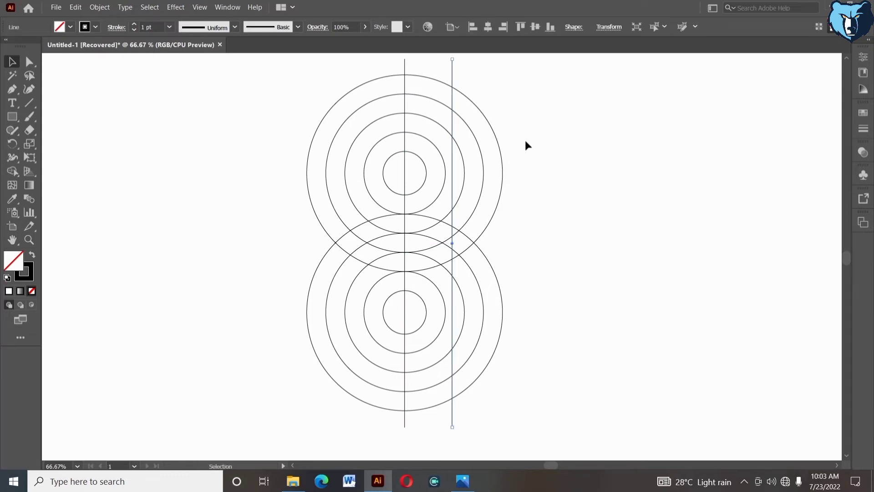
pyautogui.keyDown('shift'); pyautogui.click(502, 169); pyautogui.keyUp('shift')
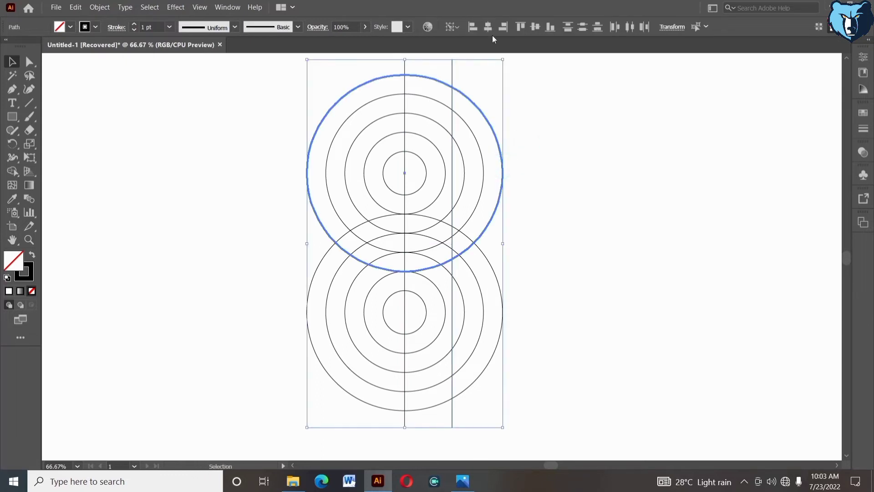
pyautogui.click(502, 27)
pyautogui.click(587, 218)
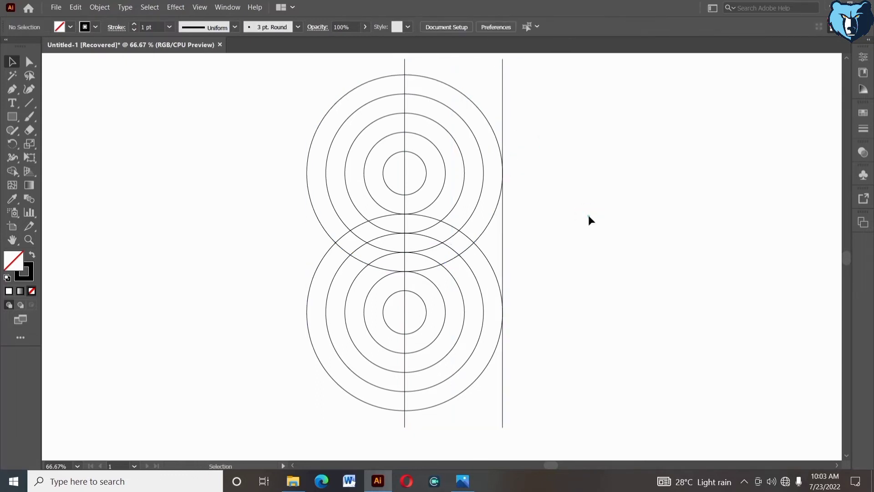
# Step: Draw a horizontal line wider than the circles and center it horizontally and vertically on the upper set's smallest circle
pyautogui.click(28, 107)
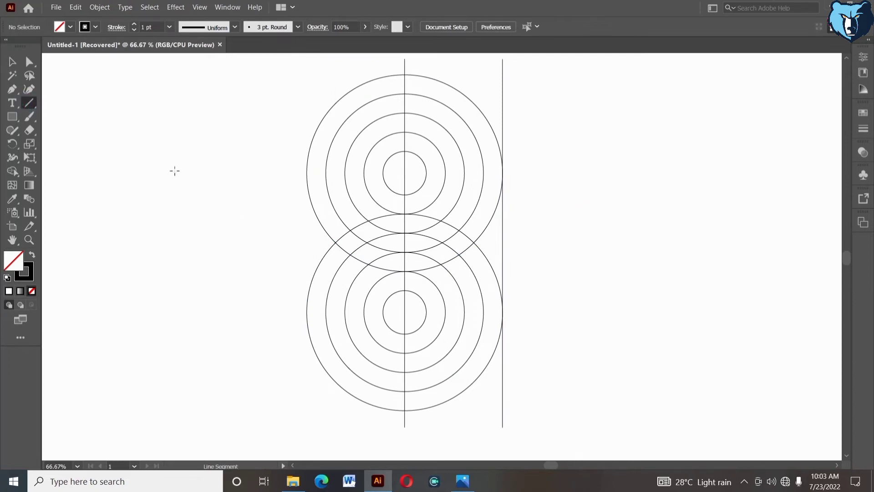
pyautogui.moveTo(174, 171); pyautogui.dragTo(607, 194)
pyautogui.press('v')
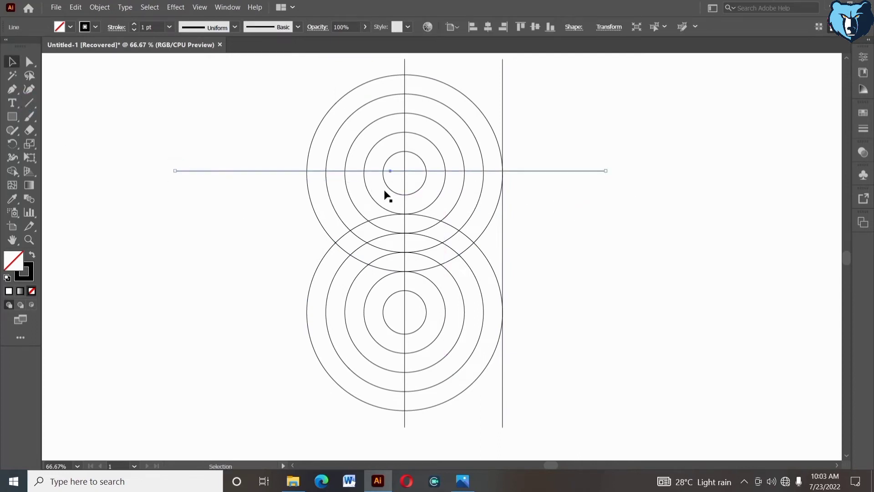
pyautogui.keyDown('shift'); pyautogui.click(420, 187); pyautogui.keyUp('shift')
pyautogui.click(419, 186)
pyautogui.click(488, 26)
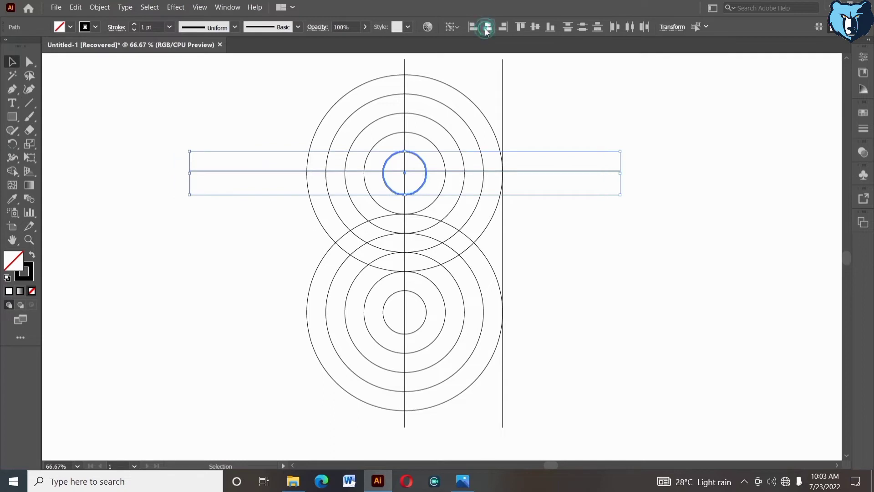
pyautogui.click(534, 28)
pyautogui.click(605, 378)
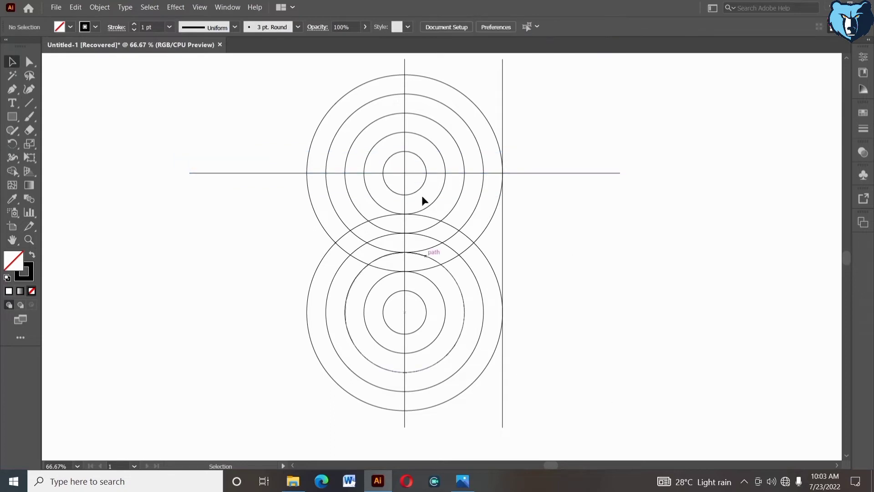
# Step: Duplicate the horizontal line and center the copy horizontally and vertically on the lower set's smallest circle
pyautogui.moveTo(437, 173); pyautogui.dragTo(438, 183)
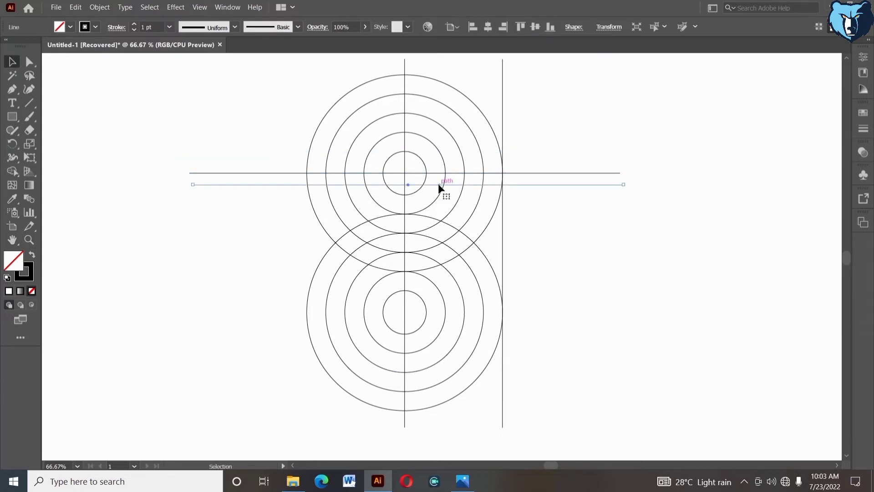
pyautogui.keyDown('shift'); pyautogui.click(425, 315); pyautogui.keyUp('shift')
pyautogui.click(425, 315)
pyautogui.click(488, 26)
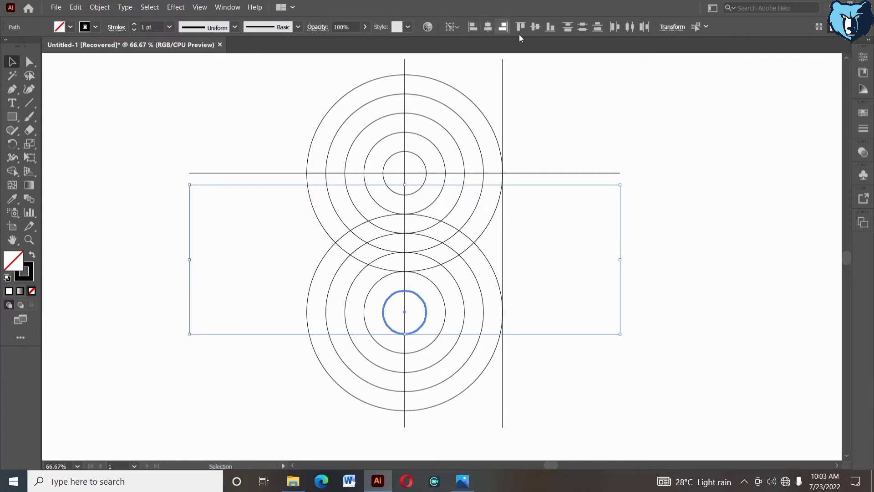
pyautogui.click(533, 29)
pyautogui.click(616, 250)
pyautogui.moveTo(614, 248); pyautogui.dragTo(620, 247)
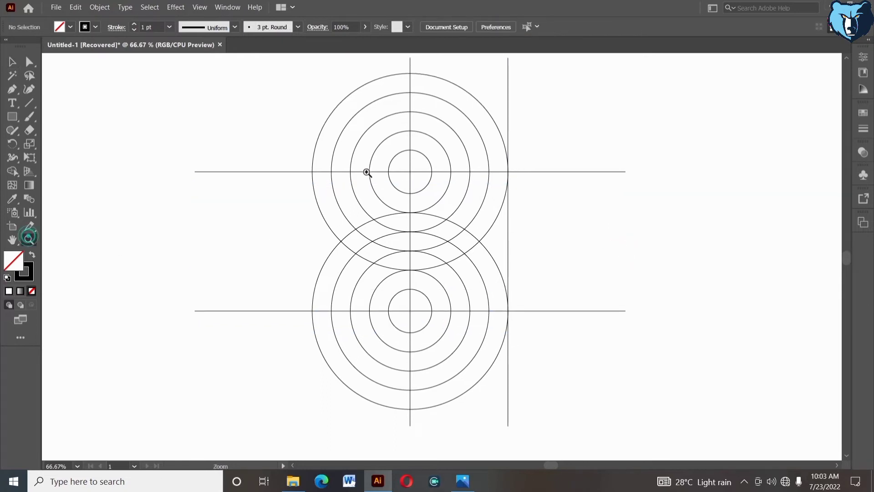
# Step: Select all circles and guide lines and remove their stroke
pyautogui.click(12, 62)
pyautogui.moveTo(234, 86); pyautogui.dragTo(572, 404)
pyautogui.click(29, 240)
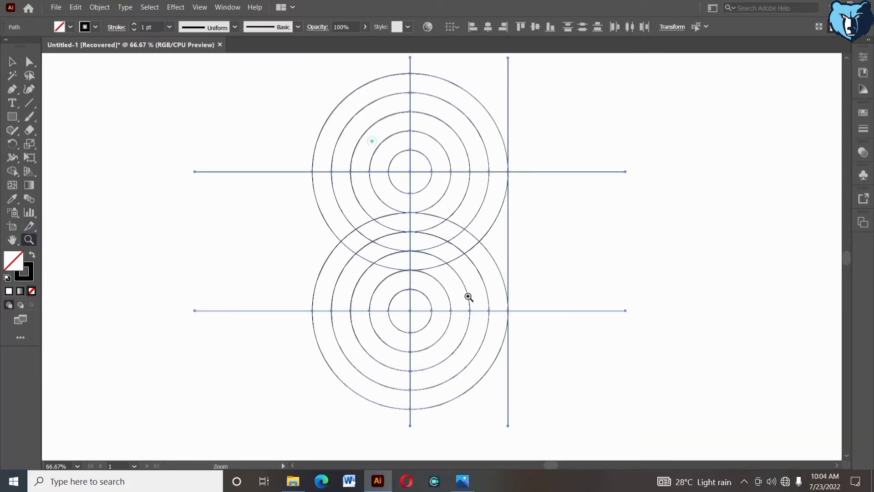
pyautogui.moveTo(372, 141); pyautogui.dragTo(547, 368)
pyautogui.moveTo(491, 273); pyautogui.dragTo(496, 273)
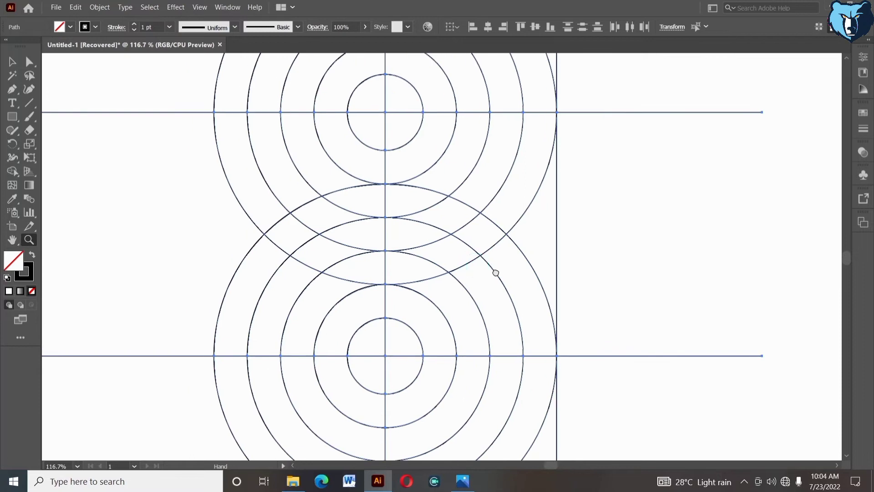
pyautogui.click(133, 30)
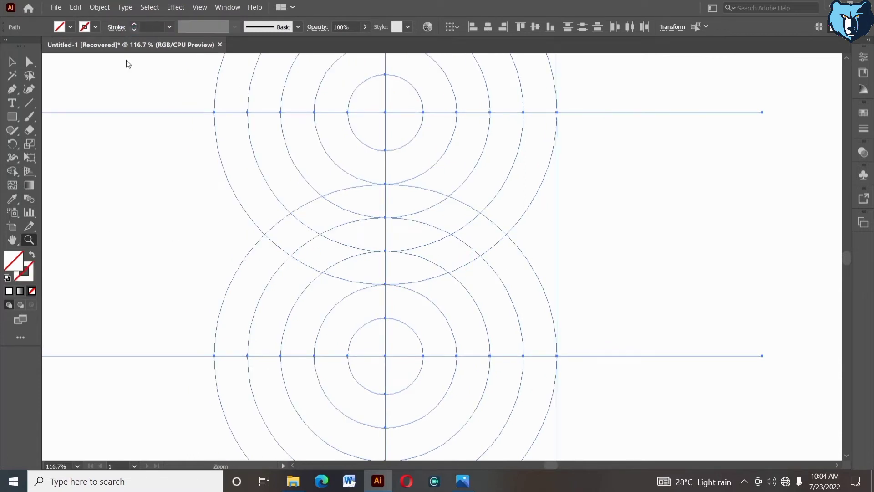
# Step: With Shape Builder and a black fill, build the upper set's lower-right quarter of the center circle, middle ring and outer ring
pyautogui.click(12, 171)
pyautogui.click(55, 27)
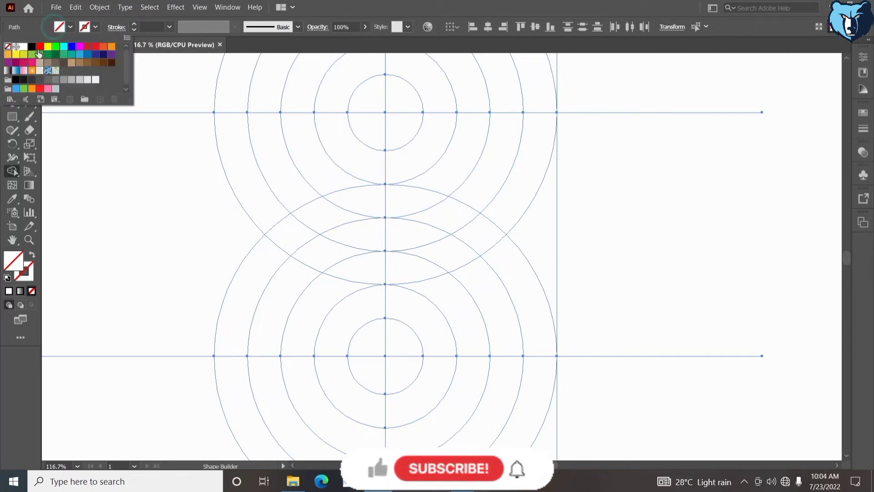
pyautogui.click(31, 46)
pyautogui.click(156, 185)
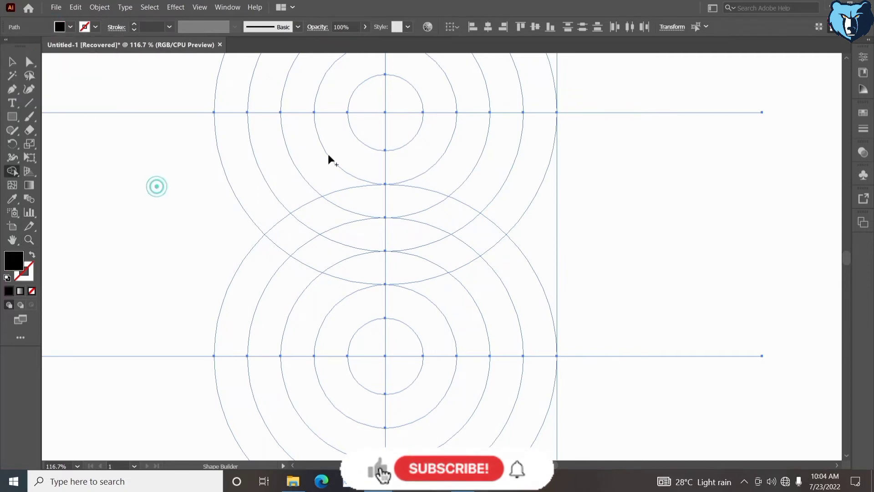
pyautogui.click(417, 130)
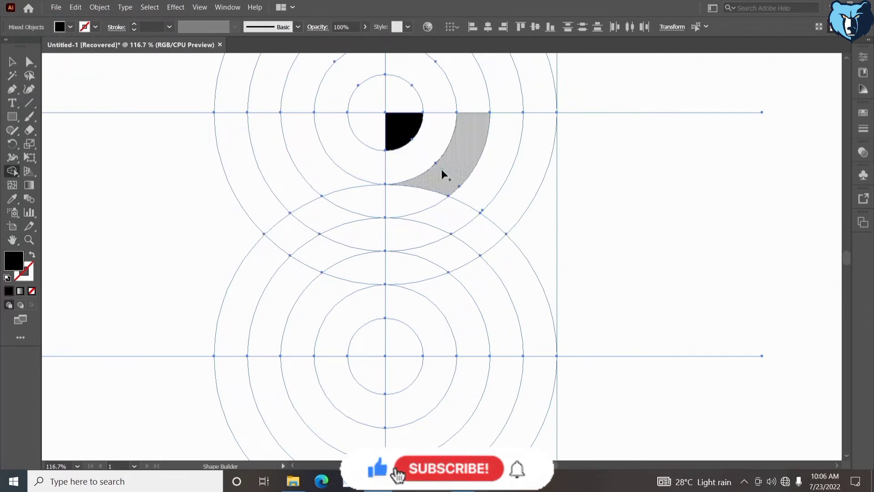
pyautogui.moveTo(442, 171); pyautogui.dragTo(409, 206)
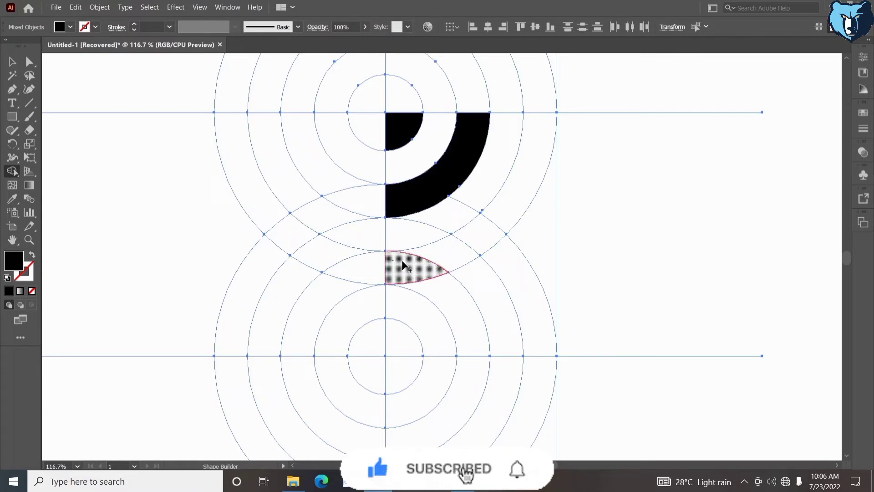
pyautogui.moveTo(393, 261); pyautogui.dragTo(440, 257)
pyautogui.moveTo(500, 214); pyautogui.dragTo(506, 214)
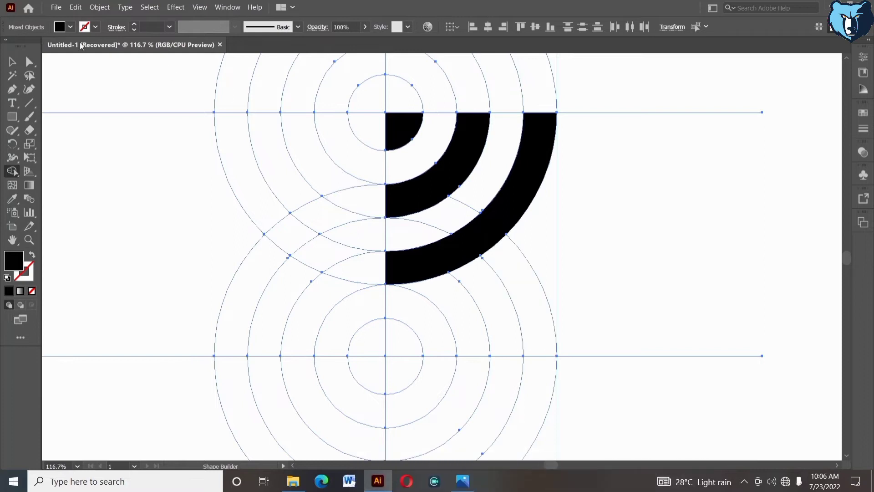
# Step: With a dark gray fill, build the lower set's upper-right quarter of the center circle plus the middle and outer ring parts below the black band
pyautogui.click(58, 27)
pyautogui.click(32, 82)
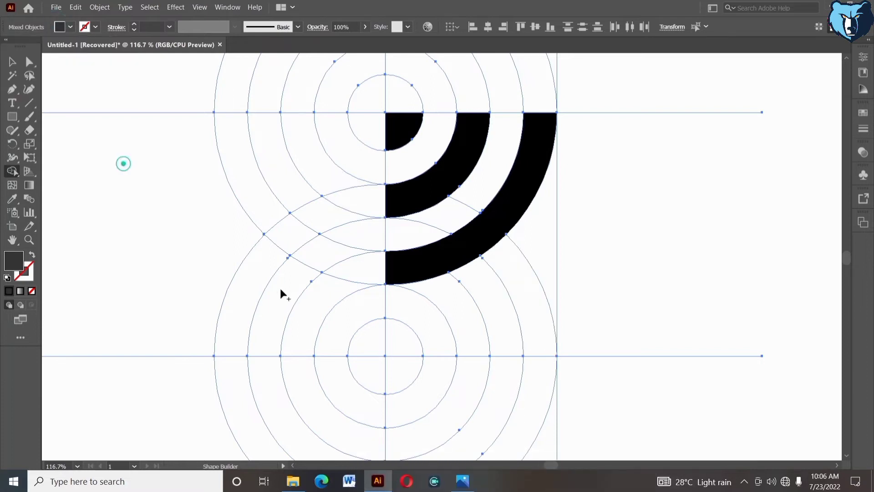
pyautogui.click(402, 324)
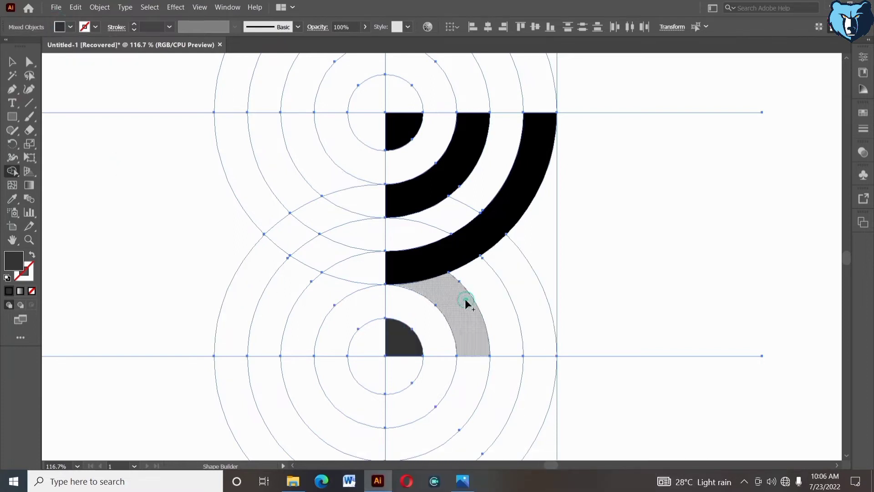
pyautogui.click(467, 303)
pyautogui.click(502, 267)
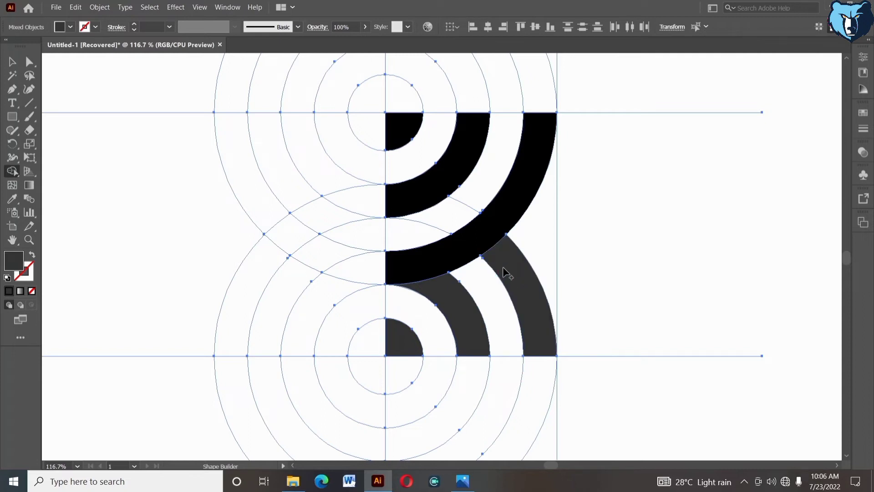
pyautogui.click(419, 208)
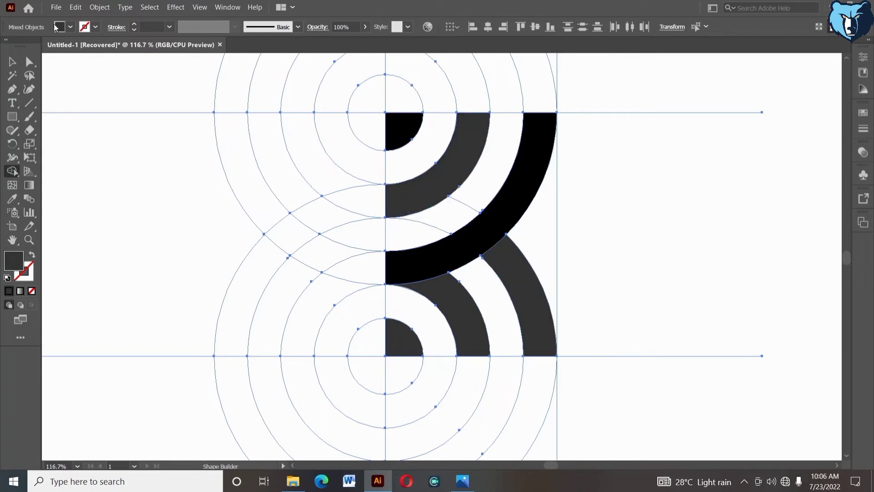
# Step: Refill the upper set's middle quarter ring with black
pyautogui.click(55, 27)
pyautogui.click(35, 46)
pyautogui.click(429, 184)
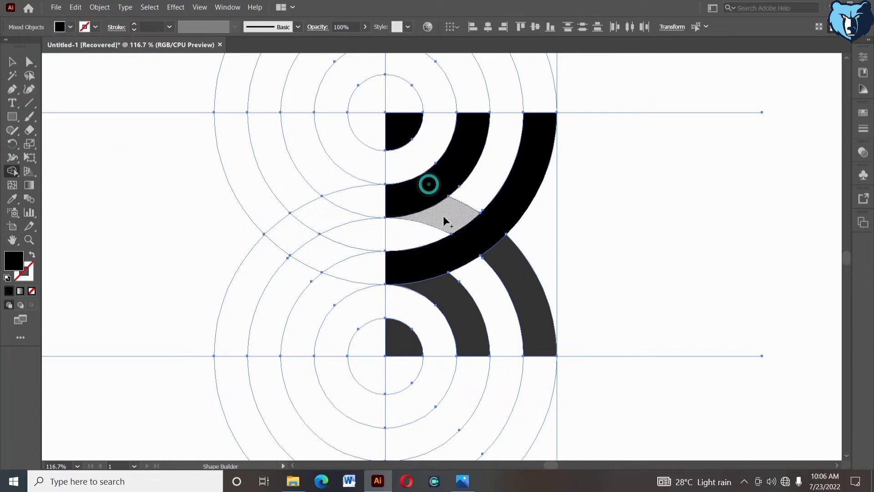
# Step: With Shape Builder, fill the small segment linking the upper set's middle and outer quarter rings with black, then deselect everything
pyautogui.click(439, 216)
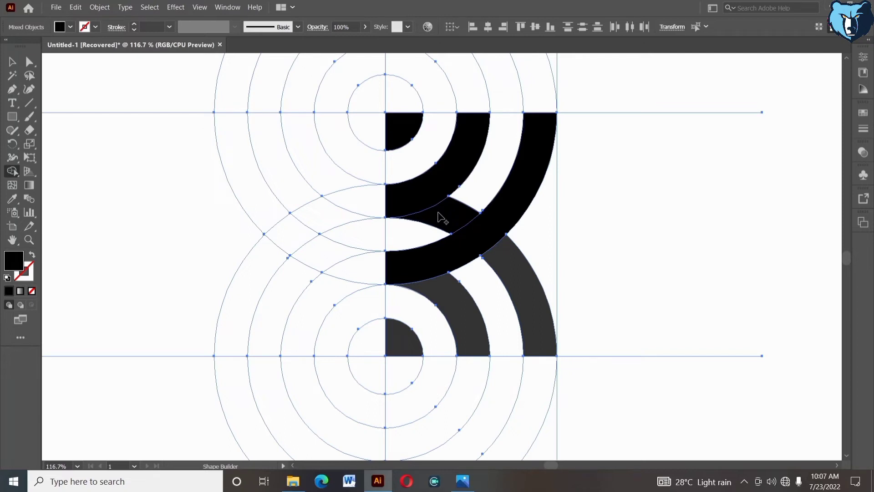
pyautogui.click(19, 60)
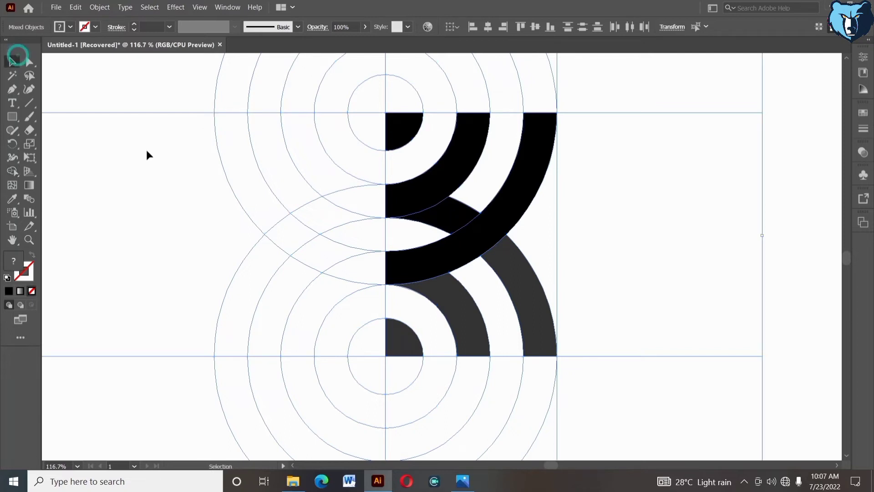
pyautogui.click(146, 149)
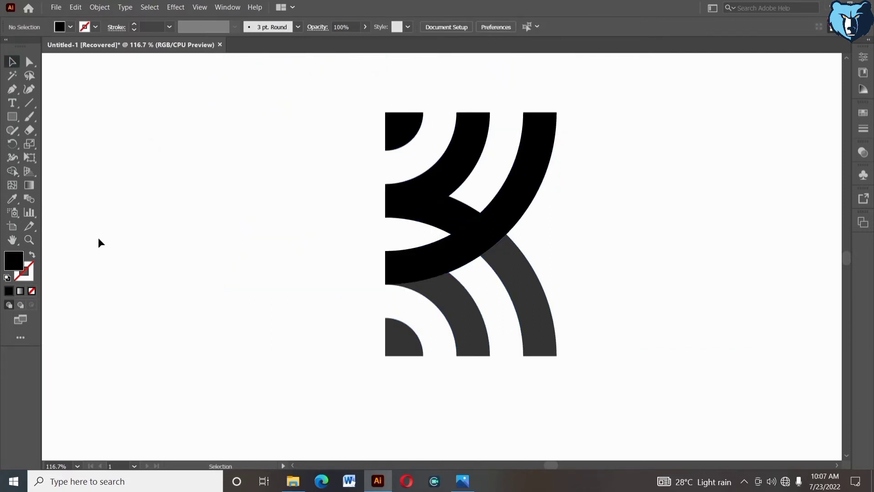
pyautogui.moveTo(119, 57); pyautogui.dragTo(634, 428)
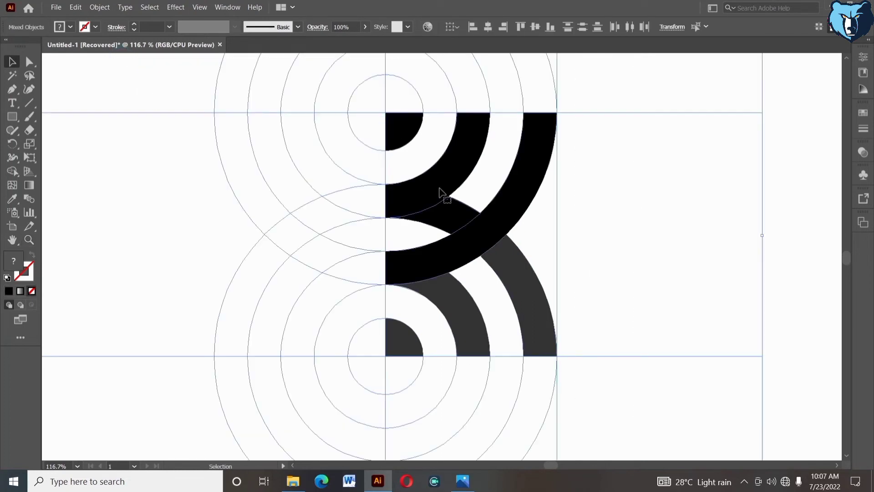
pyautogui.click(86, 185)
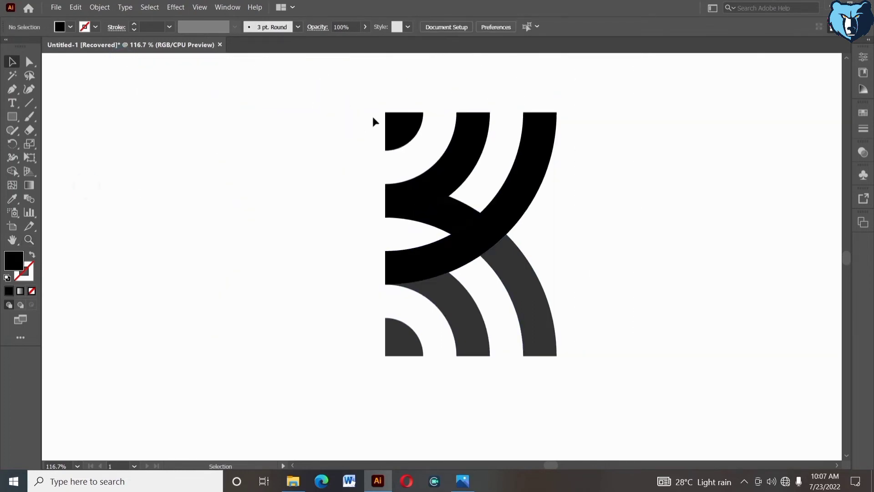
# Step: Select all the black and dark gray filled shapes together and cut them from the artwork
pyautogui.click(408, 116)
pyautogui.click(451, 155)
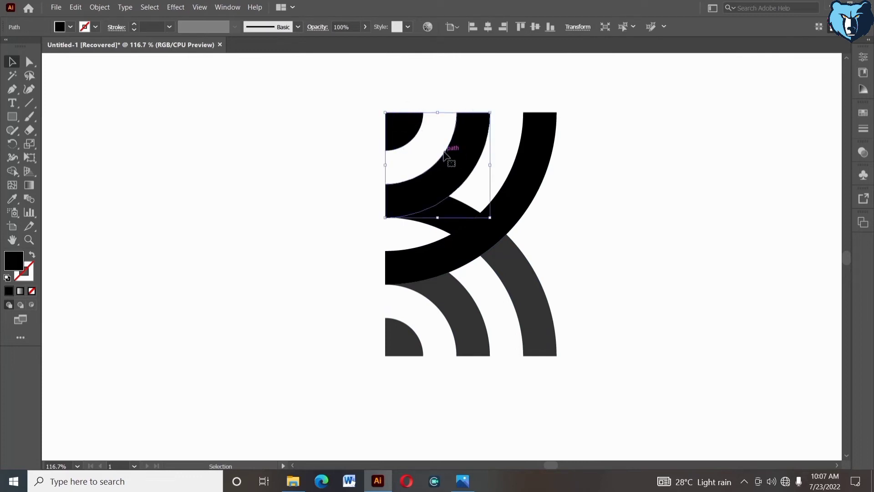
pyautogui.click(433, 145)
pyautogui.click(395, 126)
pyautogui.keyDown('shift'); pyautogui.click(462, 166); pyautogui.keyUp('shift')
pyautogui.keyDown('shift'); pyautogui.click(450, 213); pyautogui.keyUp('shift')
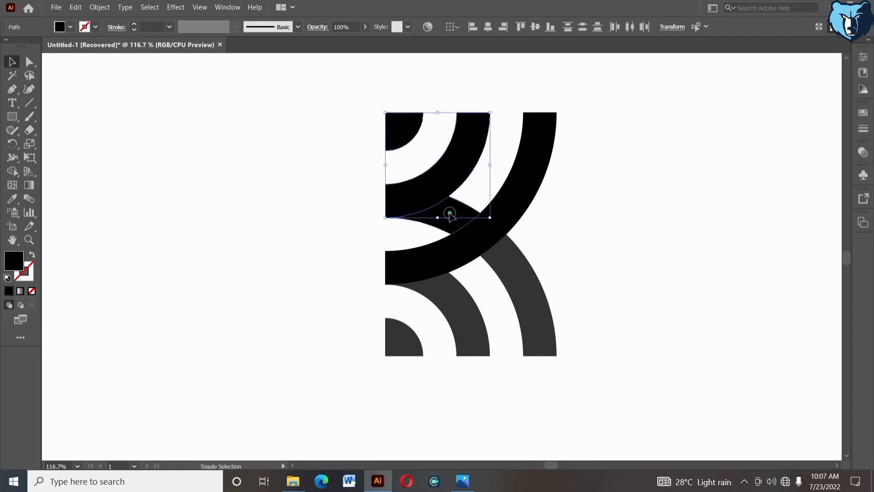
pyautogui.keyDown('shift'); pyautogui.click(472, 227); pyautogui.keyUp('shift')
pyautogui.keyDown('shift'); pyautogui.click(498, 255); pyautogui.keyUp('shift')
pyautogui.keyDown('shift'); pyautogui.click(449, 288); pyautogui.keyUp('shift')
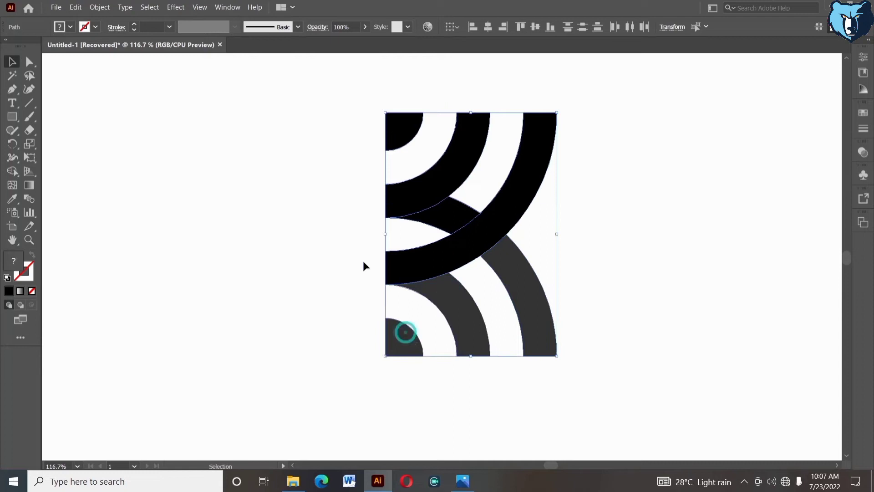
pyautogui.click(76, 9)
pyautogui.click(86, 42)
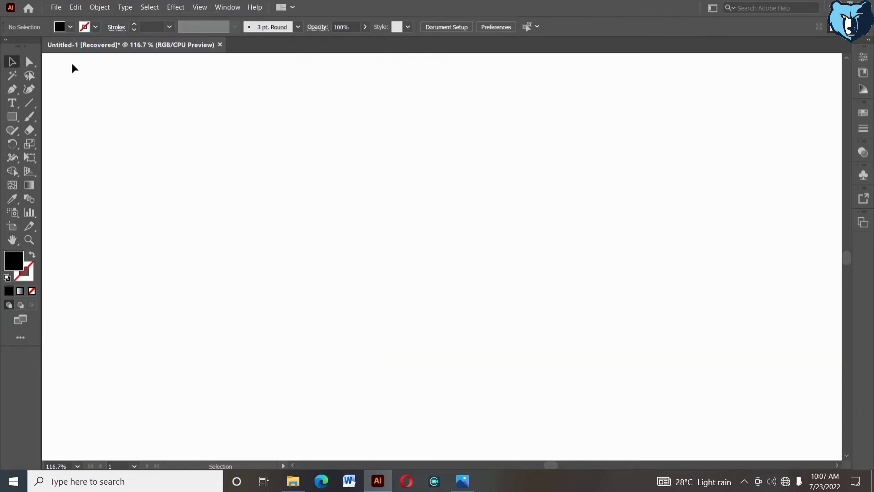
# Step: Delete all the leftover circles and guide lines, and paste the cut shapes back in their original position
pyautogui.moveTo(62, 59); pyautogui.dragTo(777, 447)
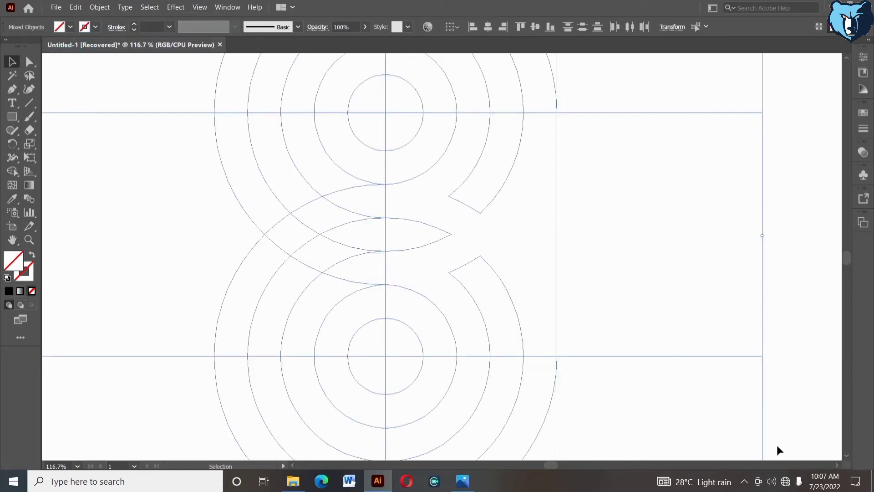
pyautogui.press('Delete')
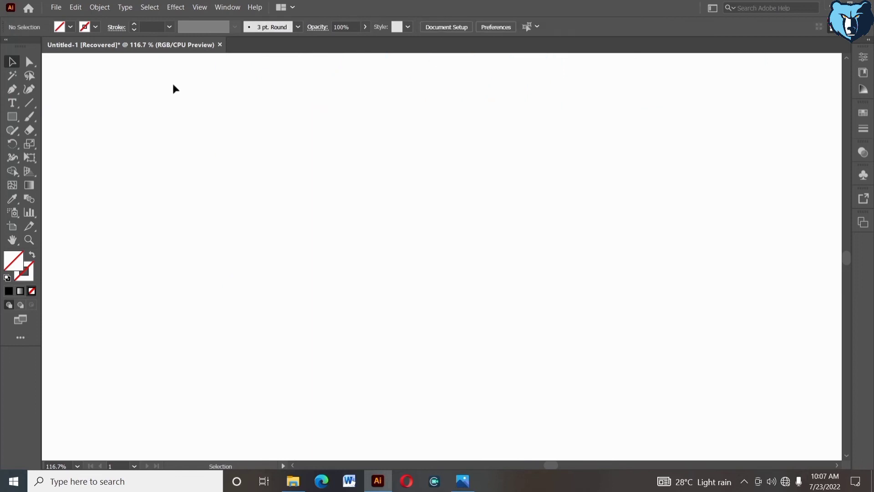
pyautogui.click(73, 7)
pyautogui.click(114, 95)
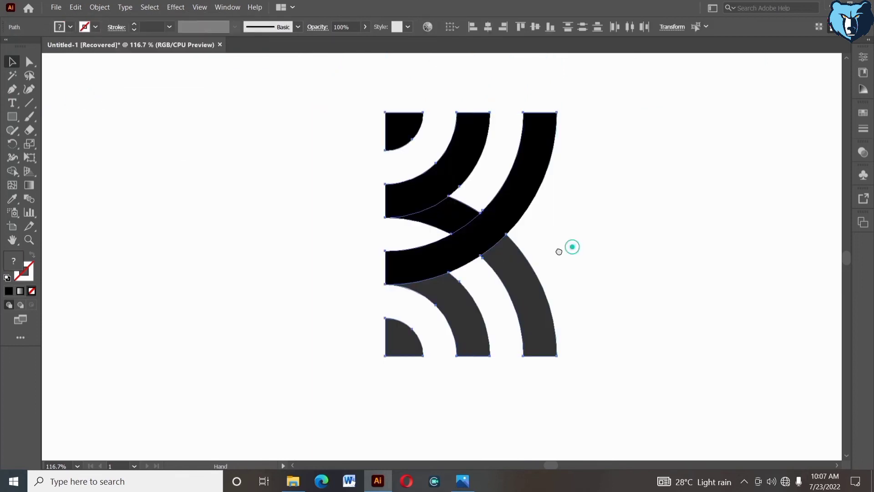
pyautogui.moveTo(571, 244); pyautogui.dragTo(531, 261)
pyautogui.click(581, 273)
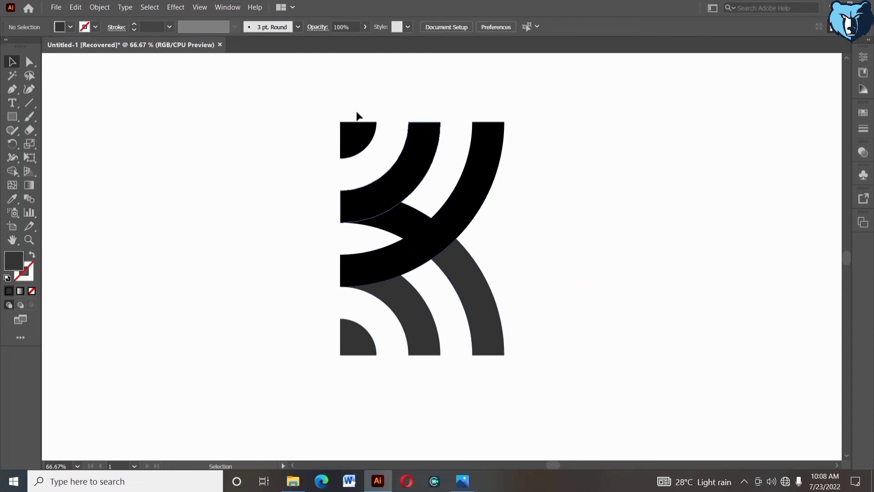
# Step: Group the black shapes that form the upper part of the logo
pyautogui.click(364, 136)
pyautogui.keyDown('shift'); pyautogui.click(414, 186); pyautogui.keyUp('shift')
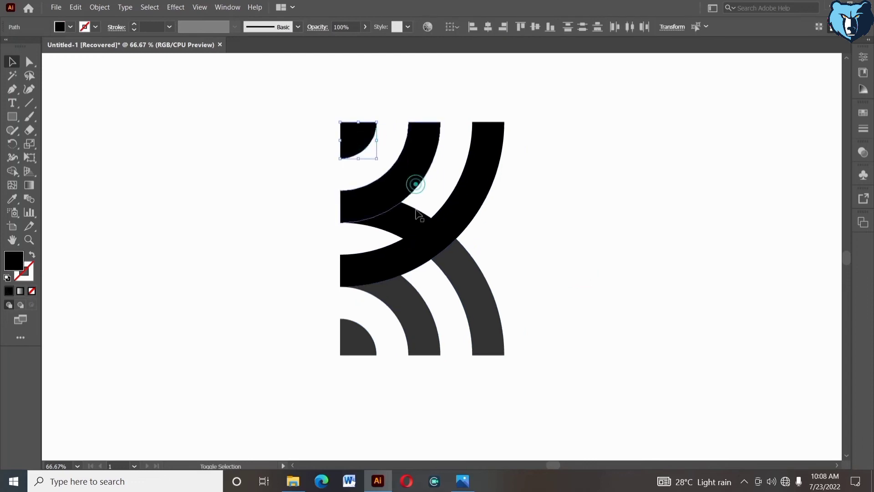
pyautogui.rightClick(521, 202)
pyautogui.click(547, 259)
pyautogui.click(569, 331)
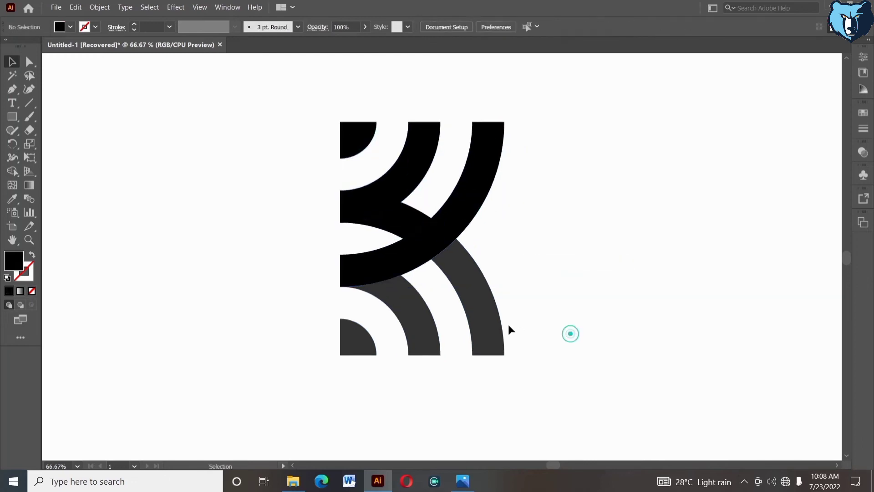
# Step: Group the three dark gray shapes that form the lower part of the logo
pyautogui.click(485, 322)
pyautogui.keyDown('shift'); pyautogui.click(419, 326); pyautogui.keyUp('shift')
pyautogui.keyDown('shift'); pyautogui.click(356, 337); pyautogui.keyUp('shift')
pyautogui.rightClick(355, 336)
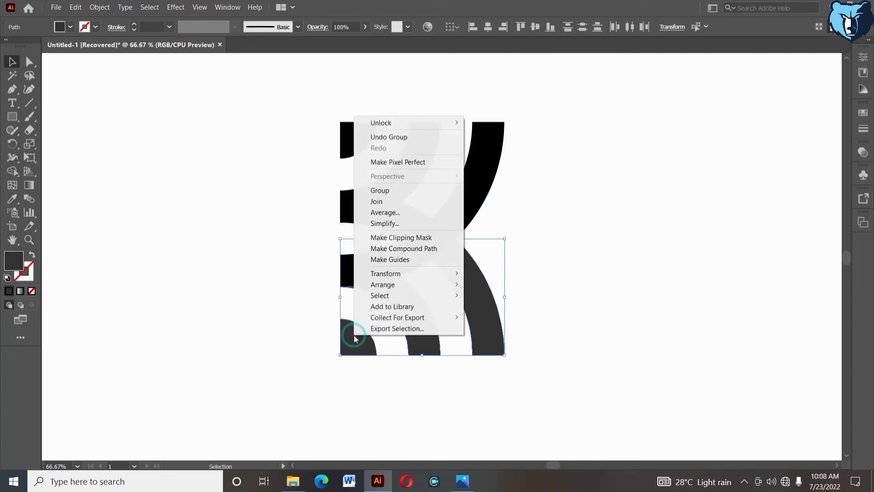
pyautogui.click(381, 190)
pyautogui.click(563, 324)
pyautogui.moveTo(563, 326); pyautogui.dragTo(574, 328)
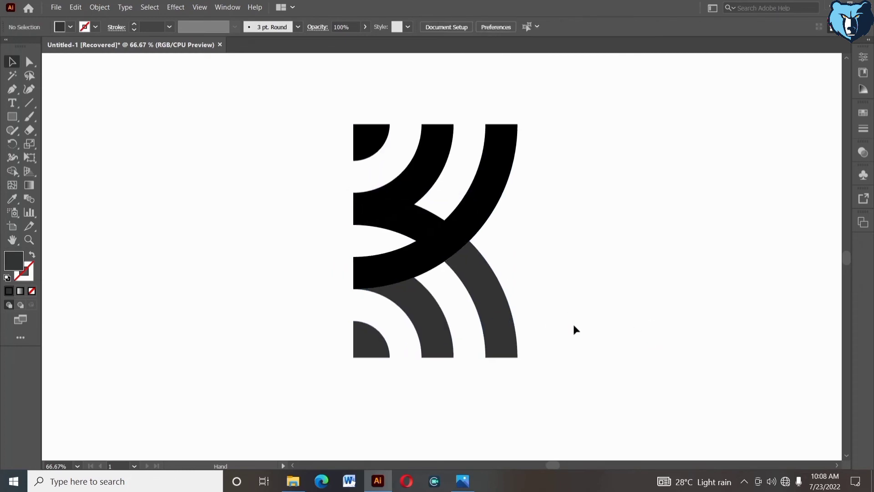
# Step: Draw a dark gray background rectangle, stretch it to cover the visible canvas, and send it behind the logo shapes
pyautogui.moveTo(24, 120); pyautogui.dragTo(47, 117)
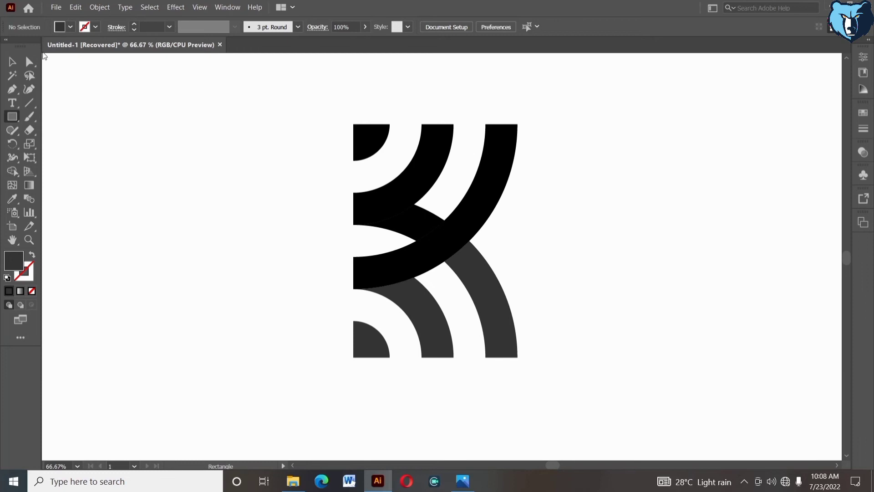
pyautogui.moveTo(43, 55)
pyautogui.mouseDown()
pyautogui.moveTo(68, 108)
pyautogui.moveTo(533, 351)
pyautogui.moveTo(817, 461)
pyautogui.moveTo(681, 383)
pyautogui.mouseUp()
pyautogui.press('v')
pyautogui.moveTo(72, 106); pyautogui.dragTo(72, 177)
pyautogui.moveTo(683, 252); pyautogui.dragTo(838, 269)
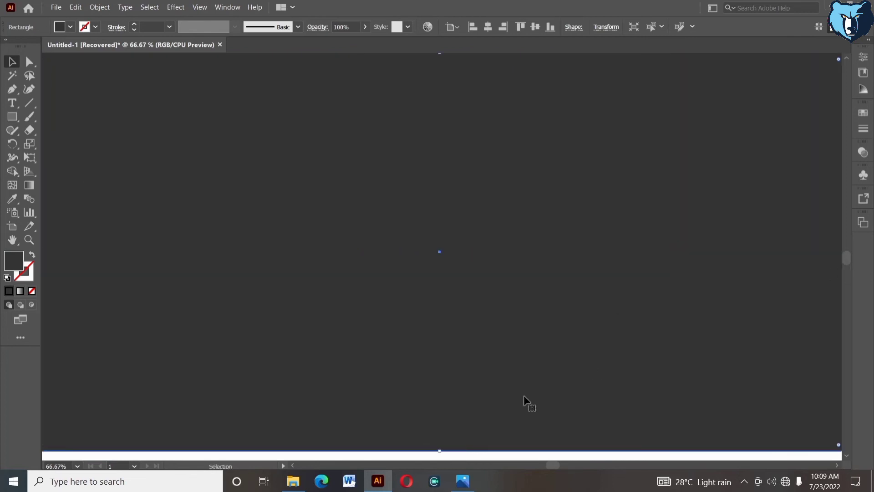
pyautogui.rightClick(410, 313)
pyautogui.moveTo(437, 269)
pyautogui.click(550, 295)
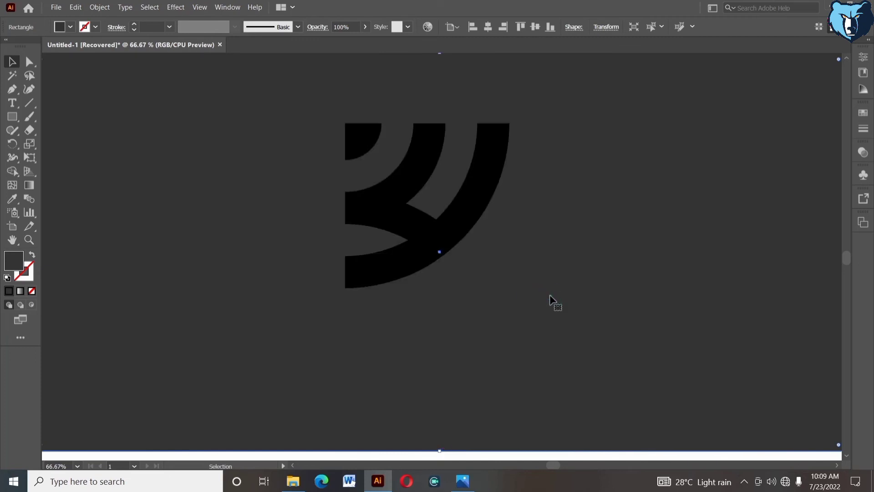
# Step: Try a light gray and a medium gray fill on the background rectangle
pyautogui.click(462, 289)
pyautogui.click(454, 230)
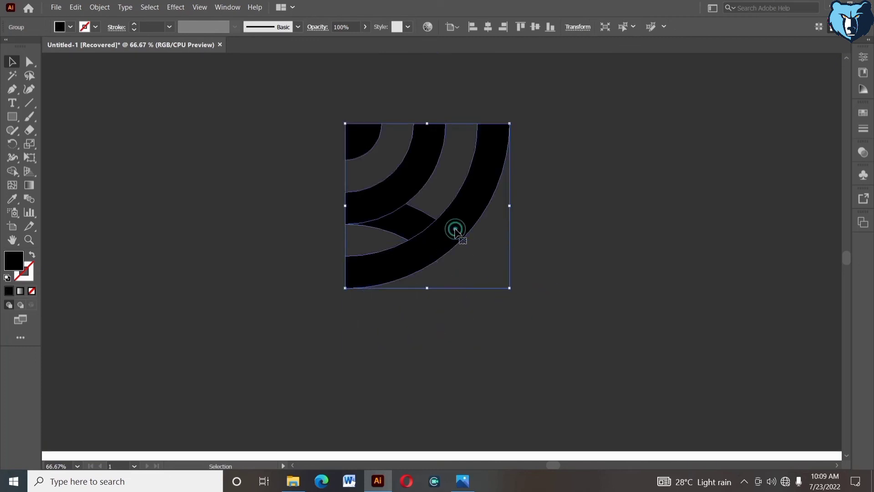
pyautogui.click(175, 230)
pyautogui.click(60, 27)
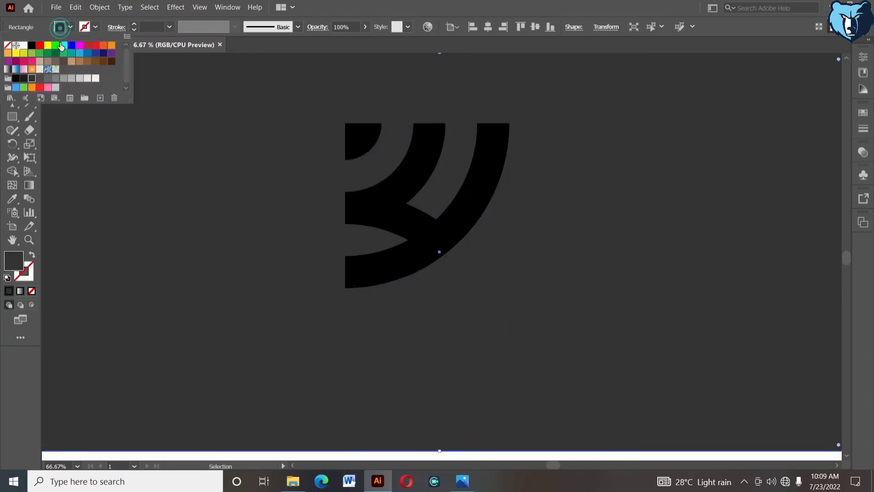
pyautogui.click(80, 78)
pyautogui.click(68, 79)
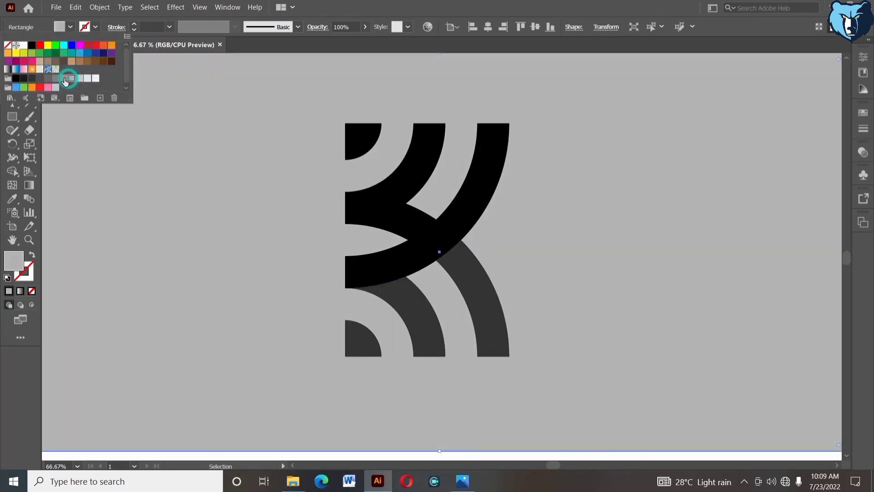
pyautogui.click(63, 78)
pyautogui.click(458, 374)
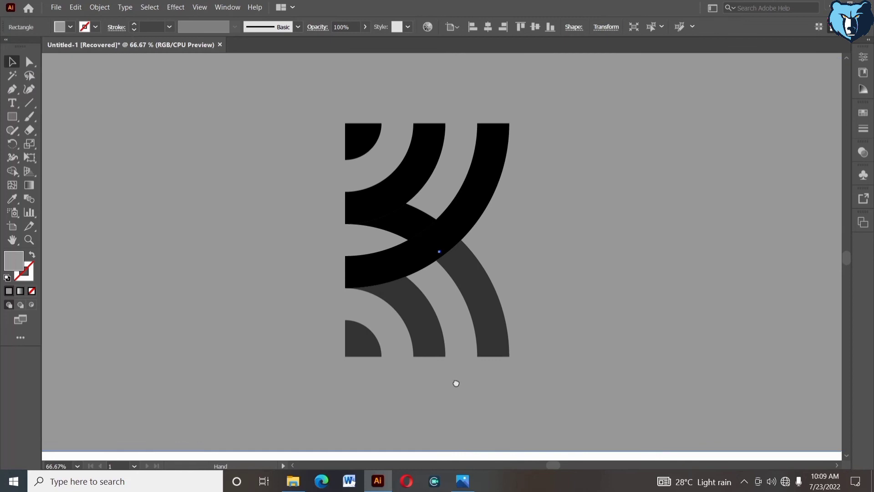
pyautogui.moveTo(456, 384); pyautogui.dragTo(459, 366)
pyautogui.click(462, 444)
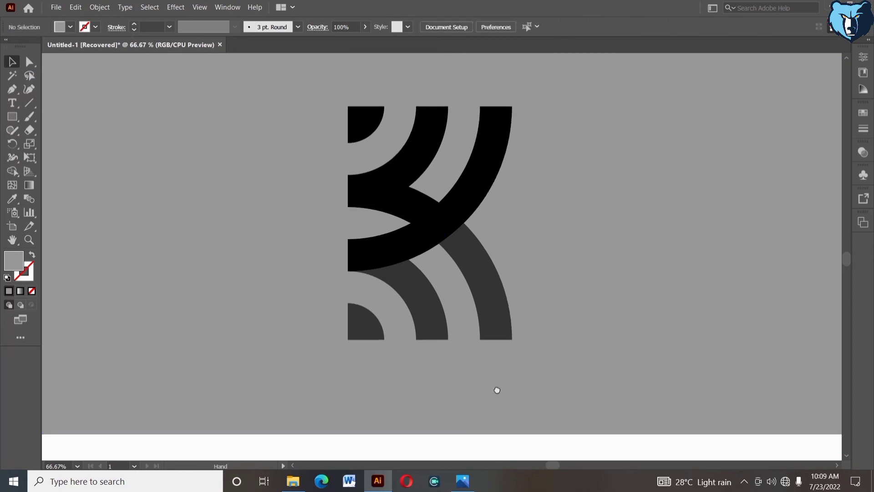
pyautogui.moveTo(497, 391); pyautogui.dragTo(497, 398)
# Step: Try a blue swatch on the background rectangle, followed by its very dark shade from the Color Guide
pyautogui.click(446, 383)
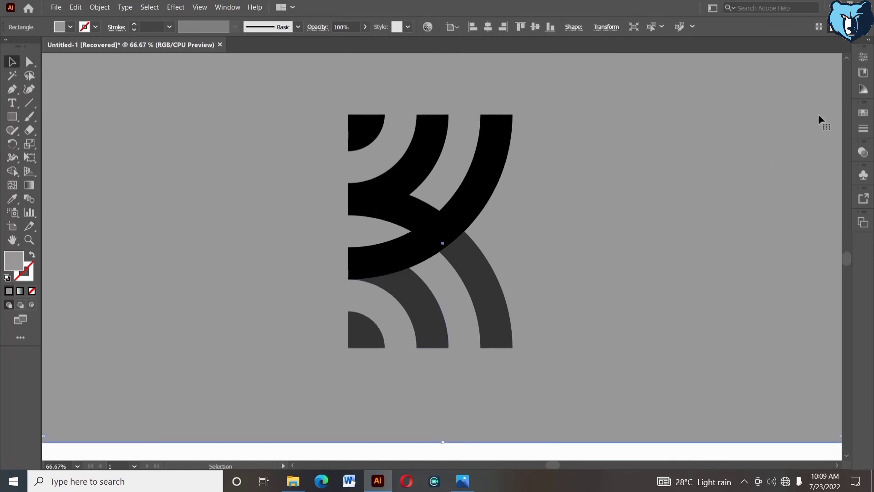
pyautogui.click(70, 26)
pyautogui.click(88, 53)
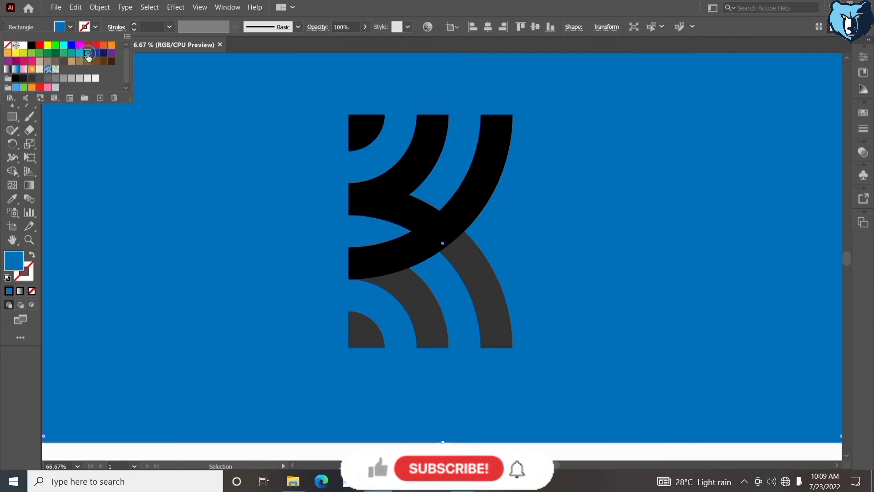
pyautogui.click(95, 53)
pyautogui.click(88, 53)
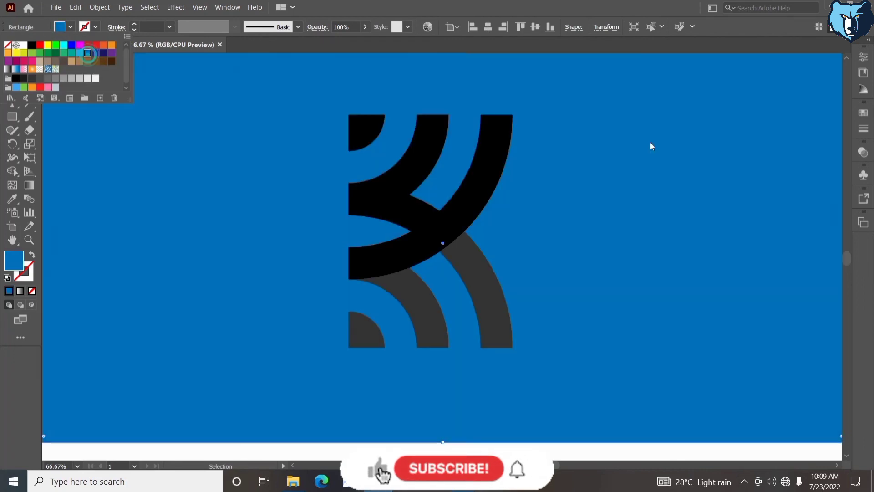
pyautogui.click(860, 113)
pyautogui.click(862, 91)
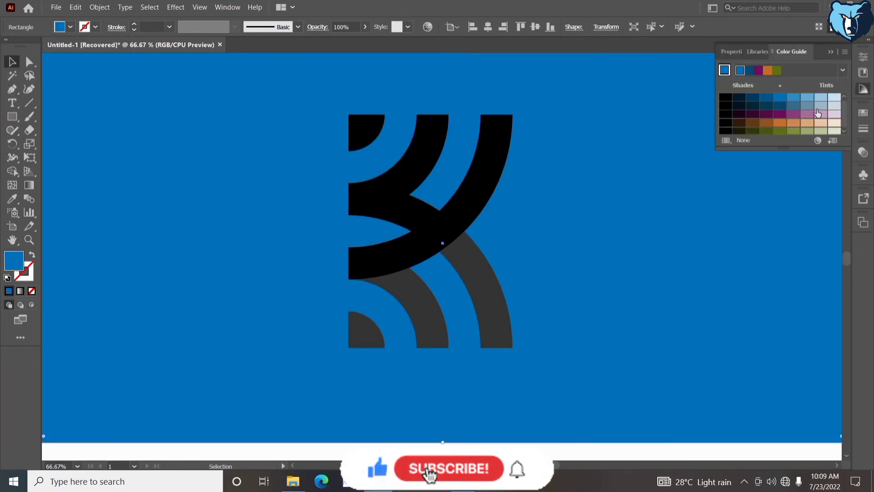
pyautogui.click(740, 106)
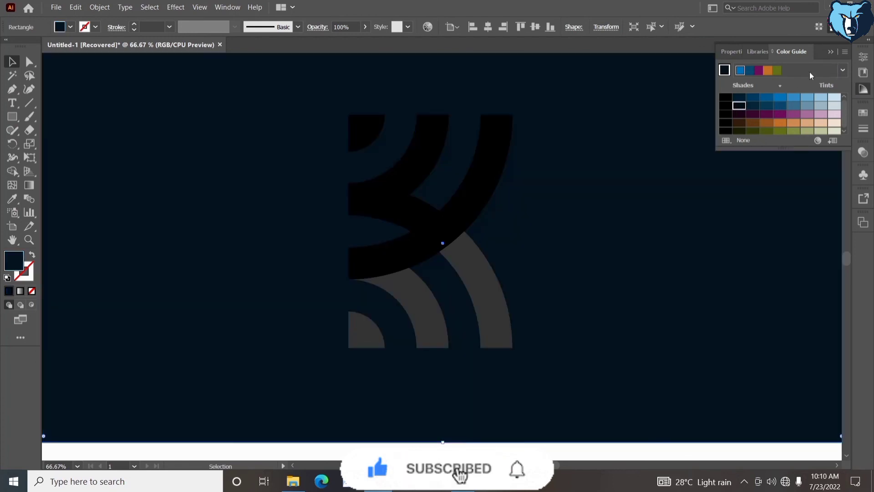
# Step: Try blue swatches on the background rectangle, then fill it with the near-black shade of dark indigo from the Color Guide
pyautogui.click(70, 27)
pyautogui.click(86, 53)
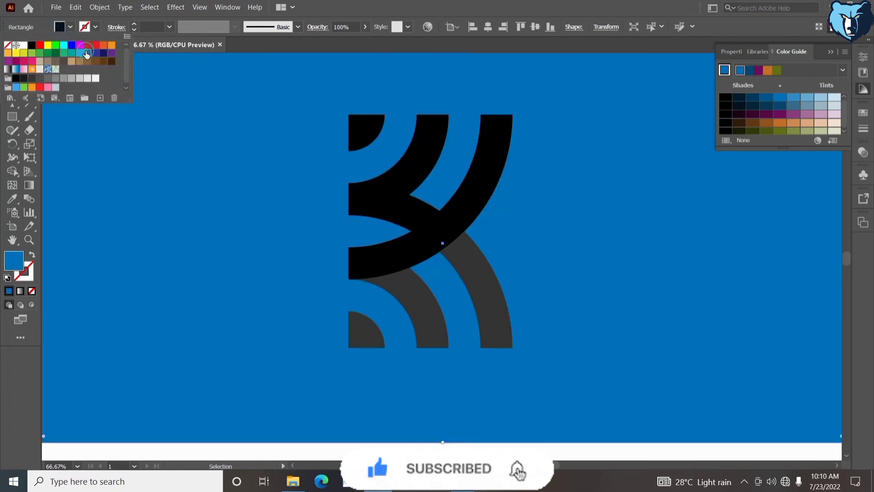
pyautogui.click(97, 54)
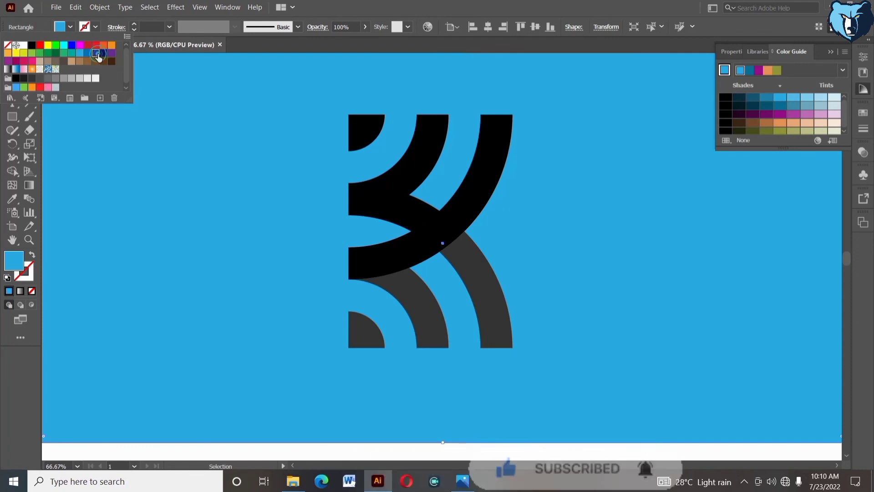
pyautogui.click(99, 57)
pyautogui.click(739, 106)
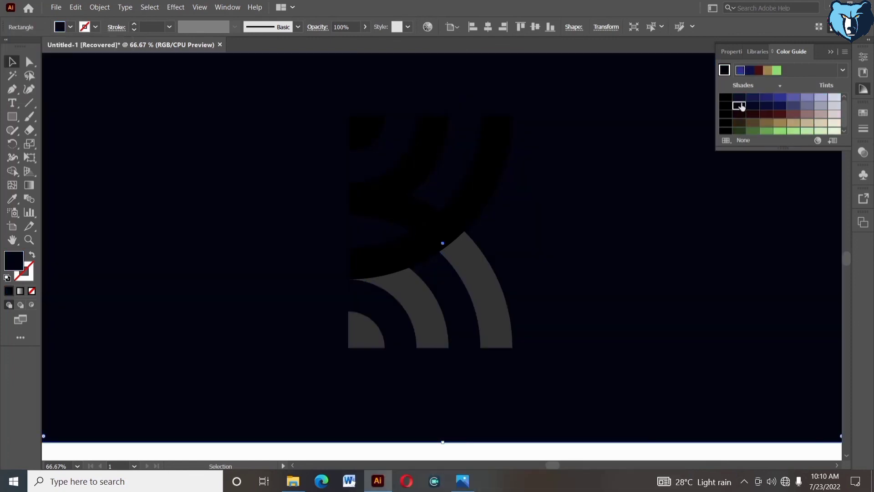
pyautogui.click(829, 52)
pyautogui.click(471, 455)
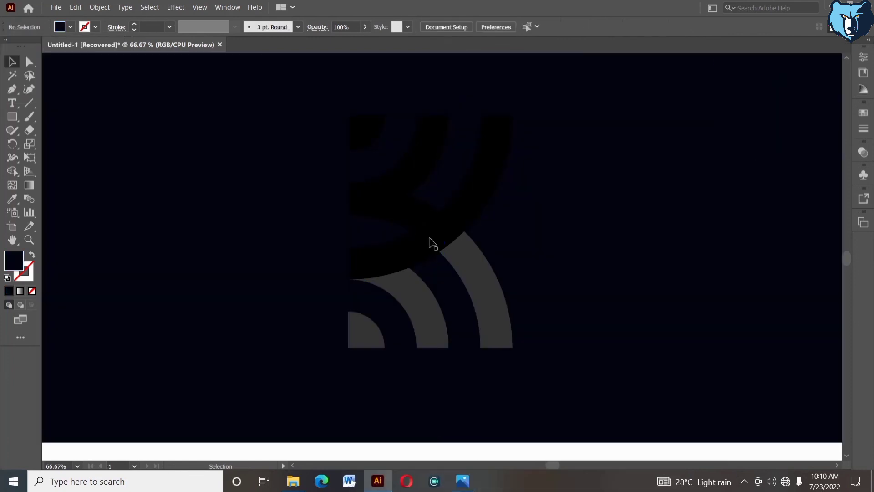
# Step: Fill the upper black logo group with white to test it against the dark background
pyautogui.click(456, 218)
pyautogui.click(60, 27)
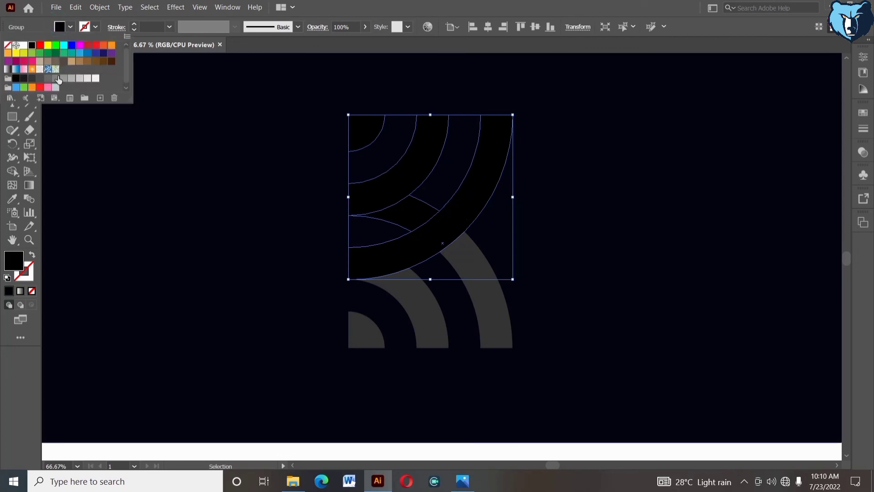
pyautogui.click(22, 46)
pyautogui.click(485, 451)
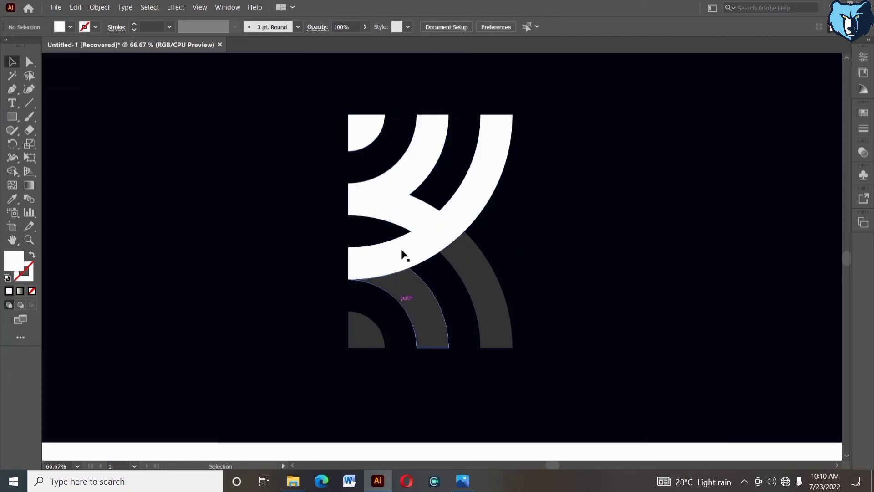
# Step: Recolor the upper logo group with black and deselect it
pyautogui.click(403, 255)
pyautogui.click(59, 27)
pyautogui.click(32, 45)
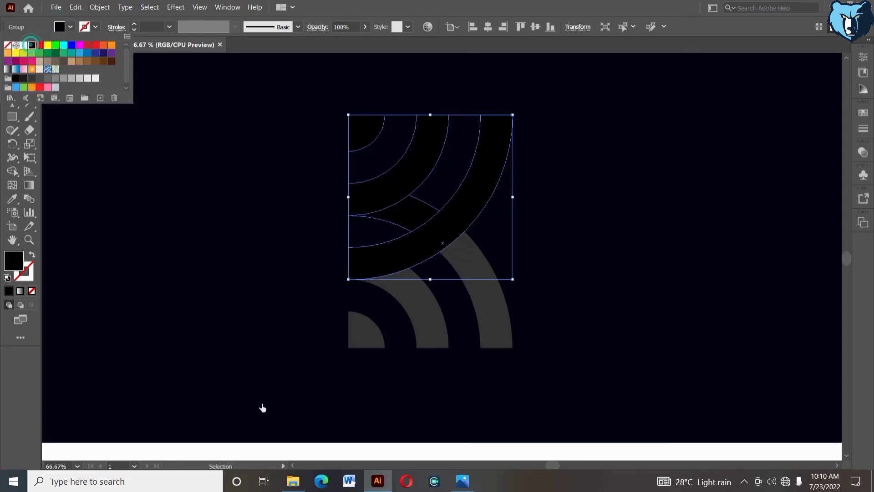
pyautogui.click(311, 451)
# Step: Fill the background rectangle with light gray and deselect it
pyautogui.click(307, 425)
pyautogui.click(59, 26)
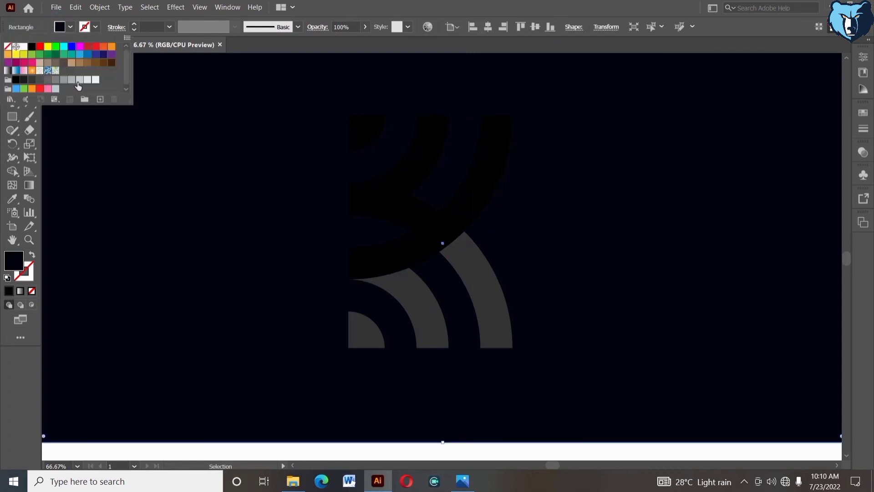
pyautogui.click(73, 80)
pyautogui.click(79, 80)
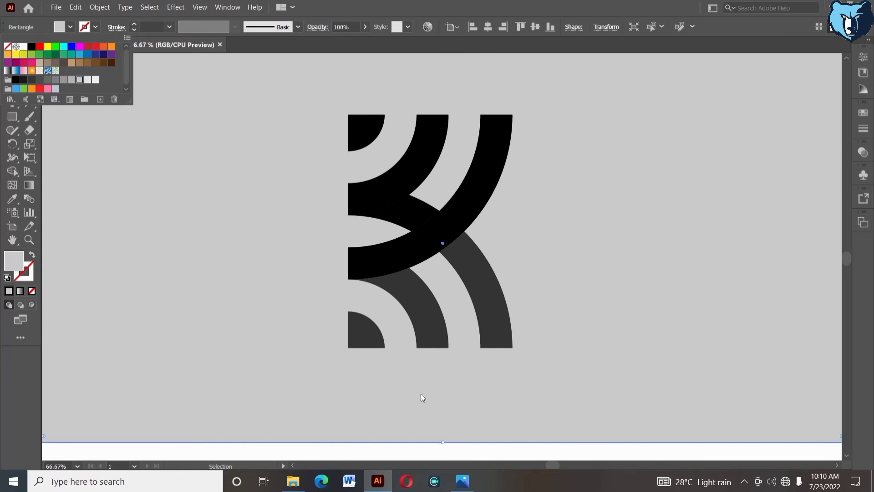
pyautogui.click(470, 458)
pyautogui.moveTo(474, 450); pyautogui.dragTo(476, 463)
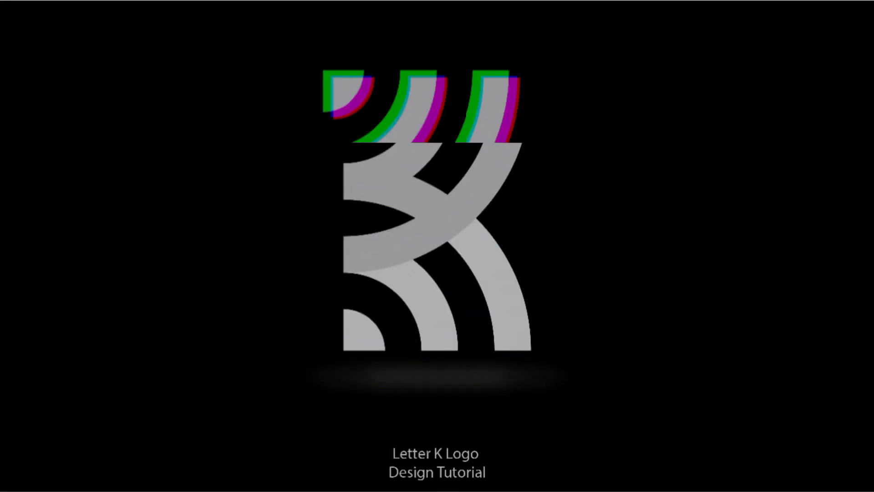